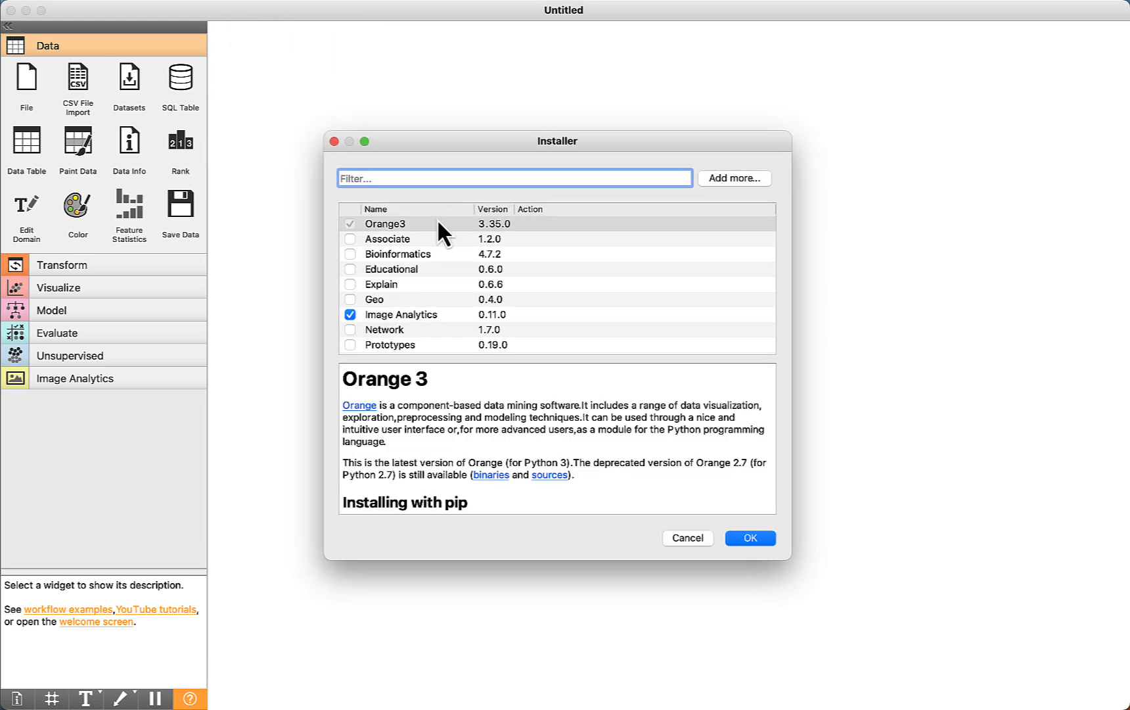
Install the Associate add-on and display its widgets in the toolbox.
{"action": "left_click", "coordinate": [382, 240]}
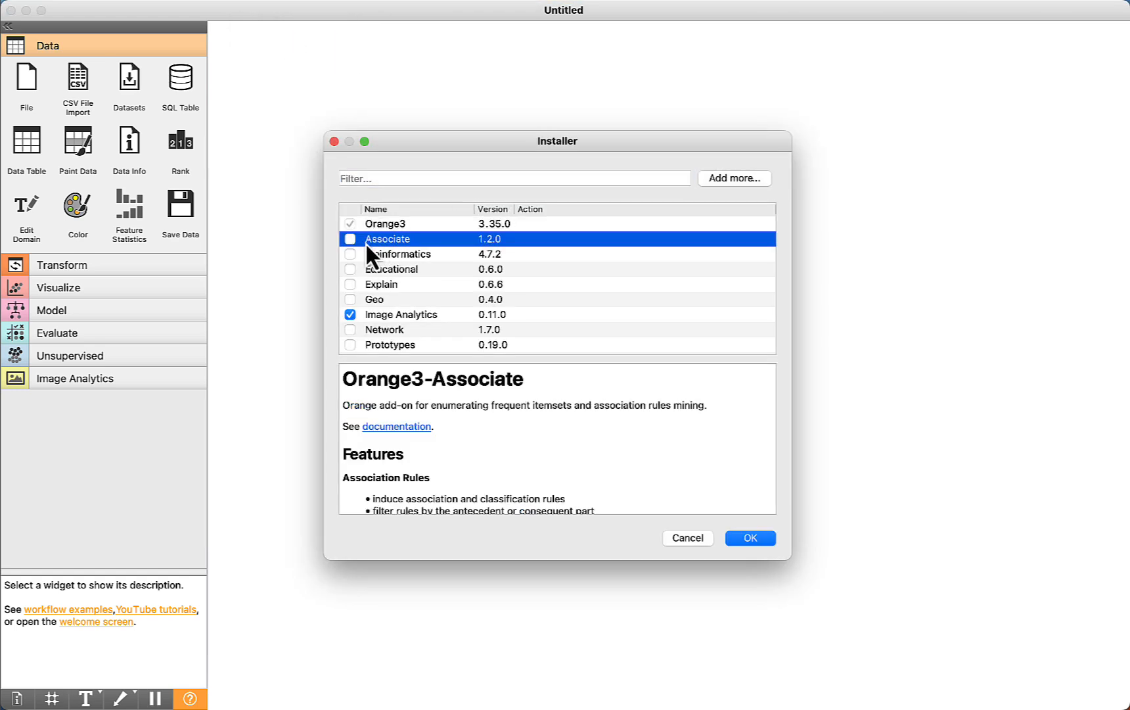
{"action": "left_click", "coordinate": [350, 240]}
{"action": "left_click", "coordinate": [752, 540]}
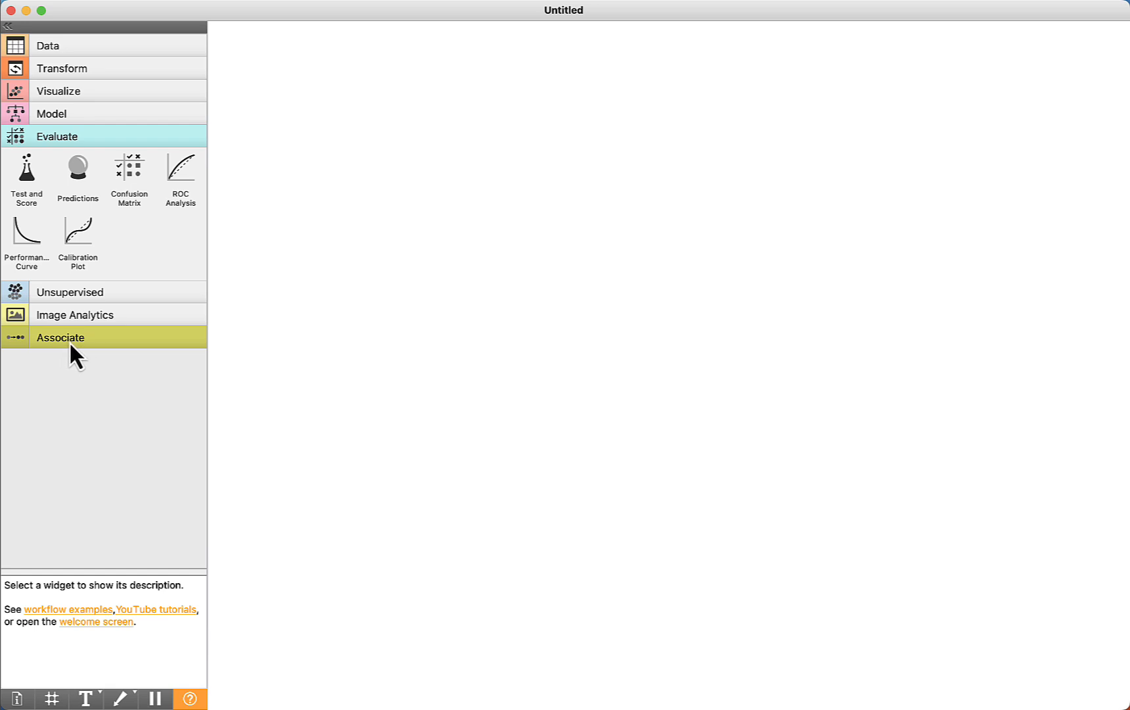
{"action": "left_click", "coordinate": [69, 342]}
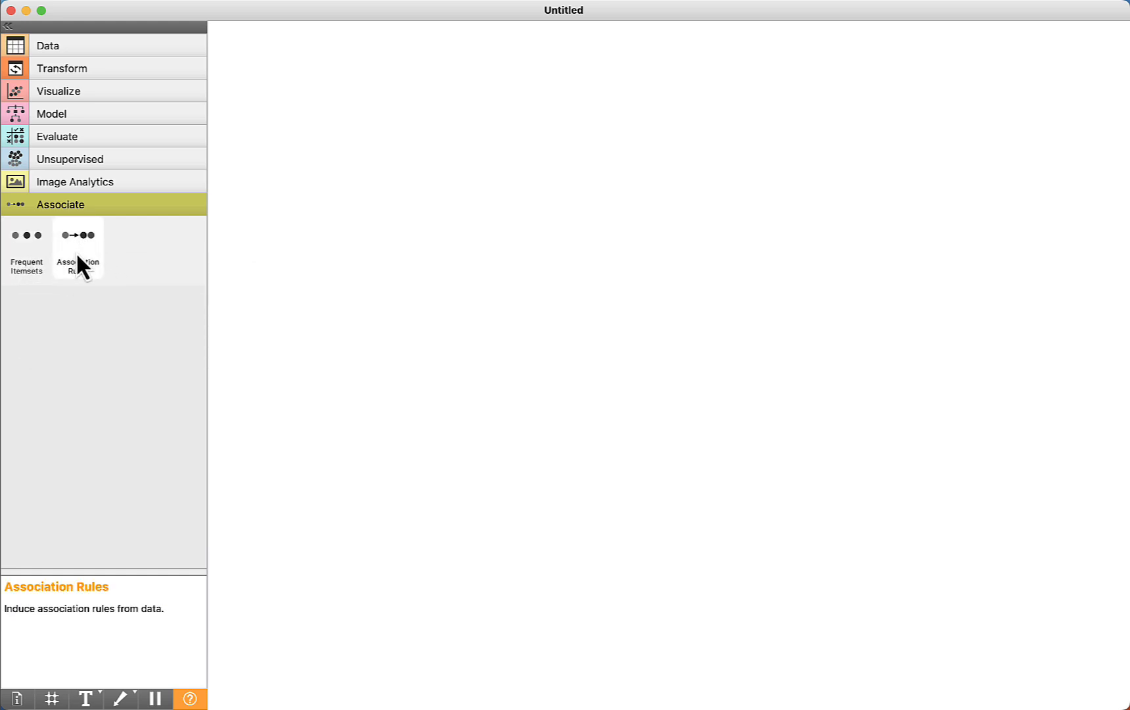
Add a Datasets widget to the canvas and load the Market Basket dataset, filtering the list by "mar".
{"action": "left_click", "coordinate": [135, 46]}
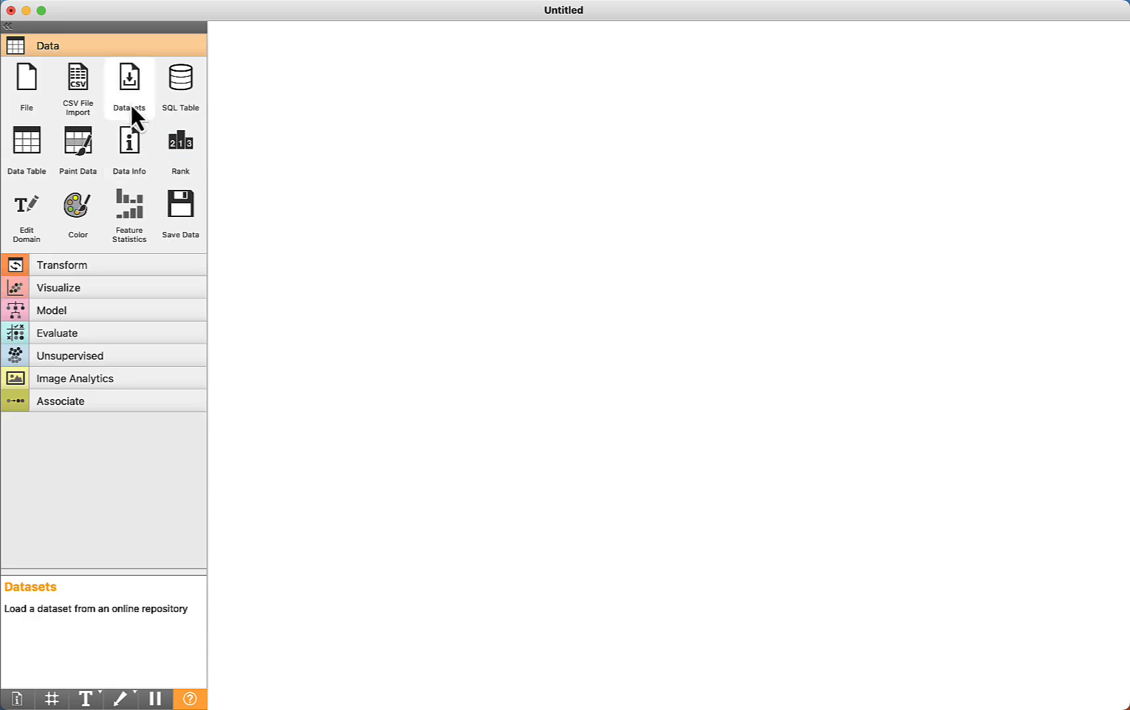
{"action": "left_click_drag", "start_coordinate": [135, 98], "coordinate": [313, 246]}
{"action": "double_click", "coordinate": [316, 237]}
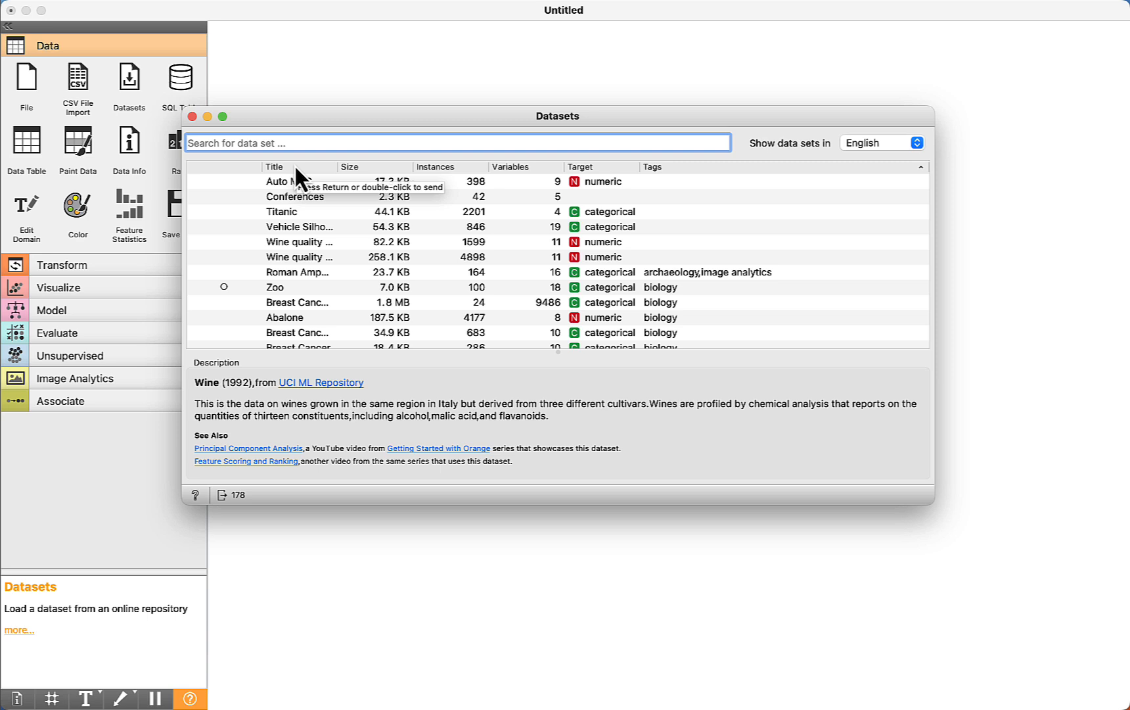
{"action": "type", "text": "mar"}
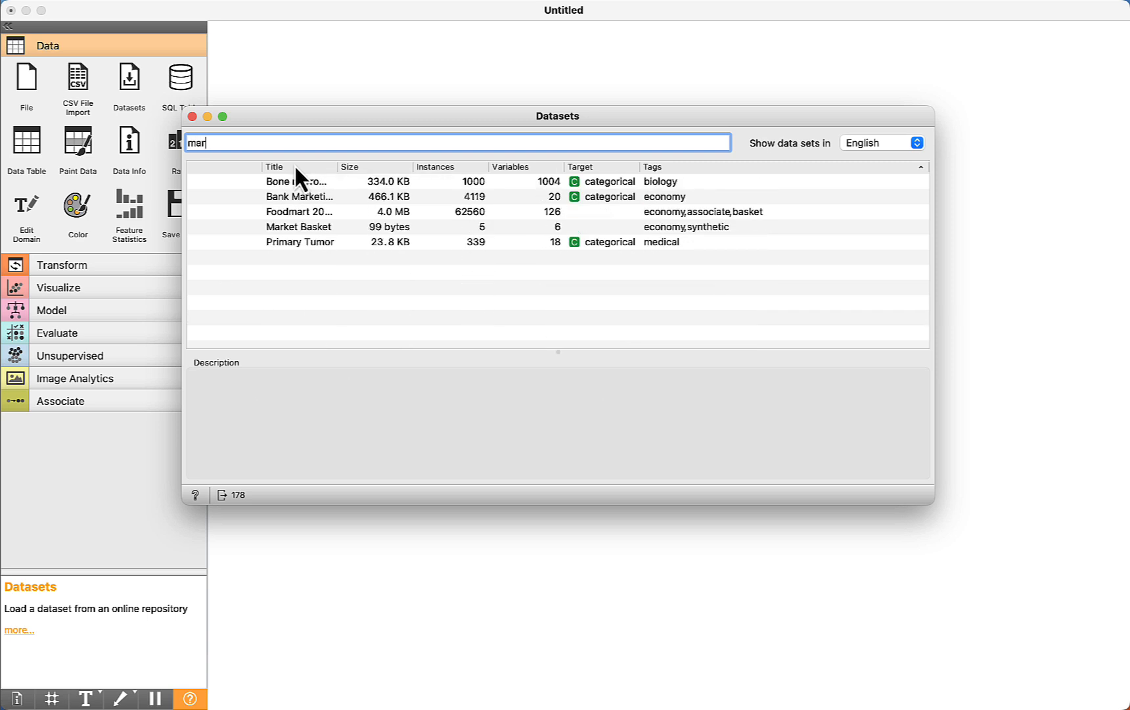
{"action": "left_click_drag", "start_coordinate": [336, 165], "coordinate": [363, 166]}
{"action": "left_click", "coordinate": [300, 228]}
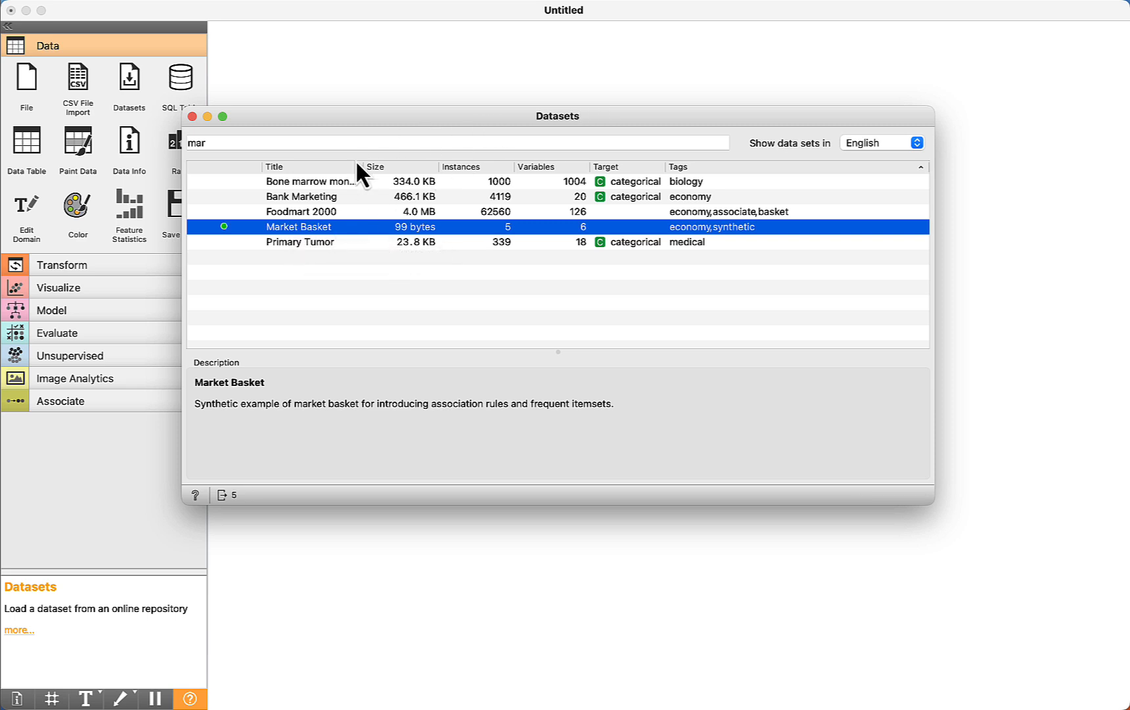
{"action": "left_click", "coordinate": [192, 117]}
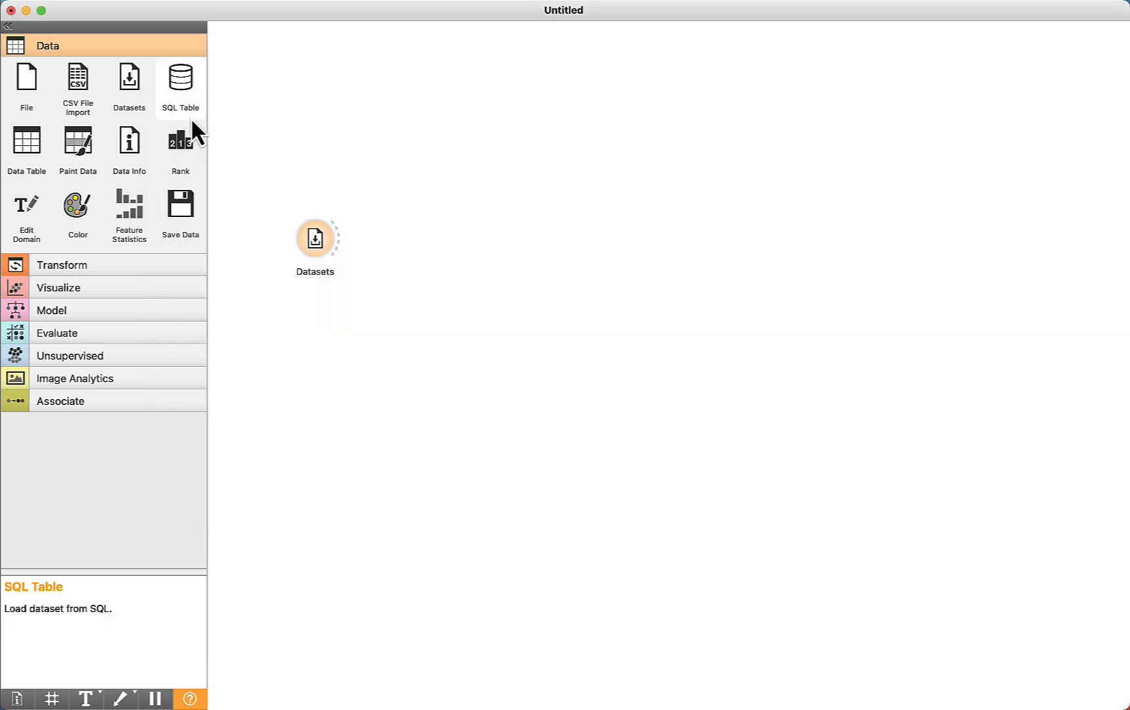
Connect a new Data Table widget to Datasets and open it.
{"action": "left_click_drag", "start_coordinate": [339, 238], "coordinate": [395, 161]}
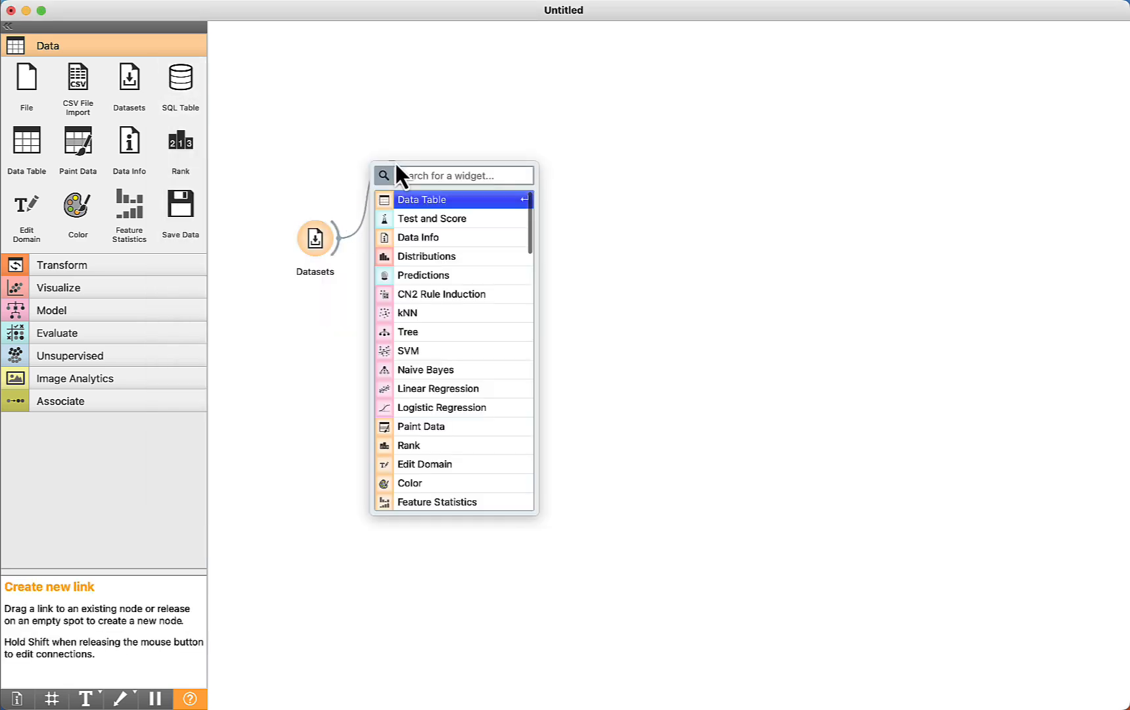
{"action": "left_click", "coordinate": [412, 200]}
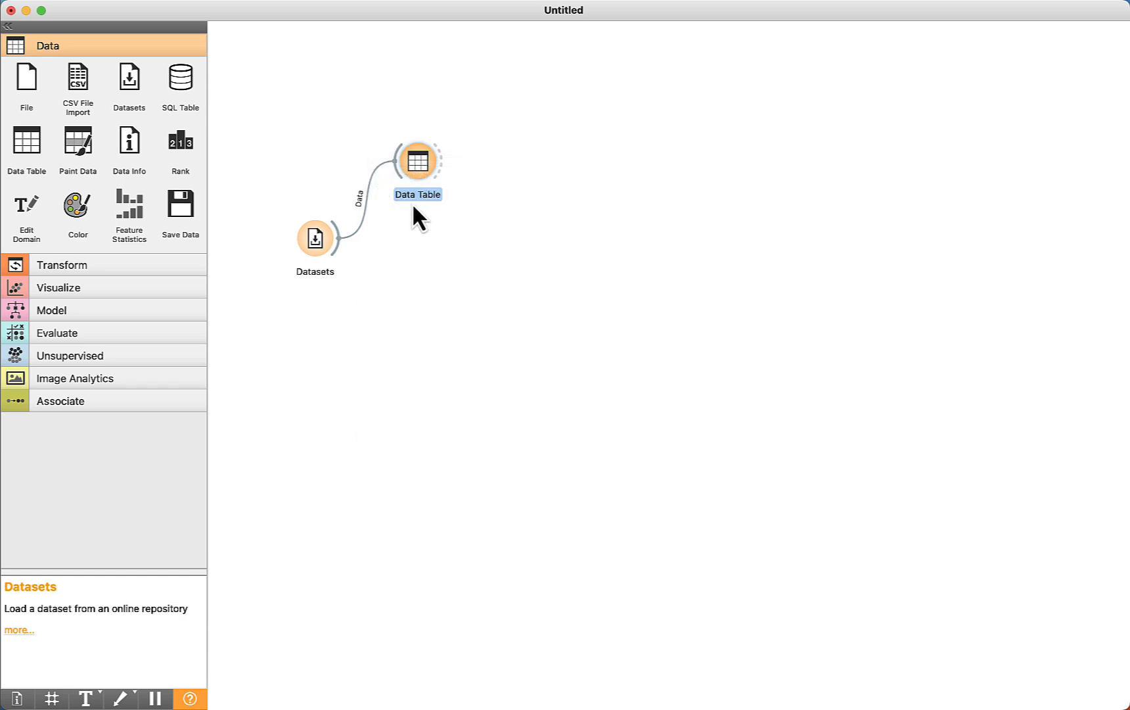
{"action": "double_click", "coordinate": [423, 168]}
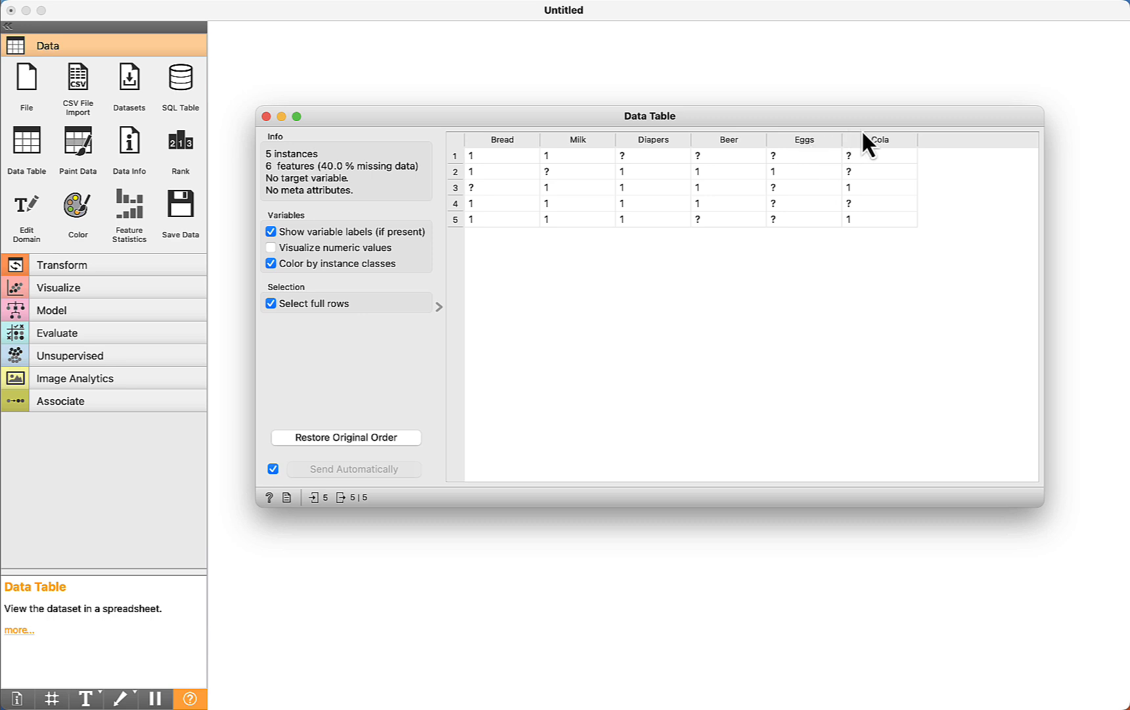
Examine which items are bought in the first and second transactions, leaving the second row selected, and close the table.
{"action": "left_click", "coordinate": [645, 154]}
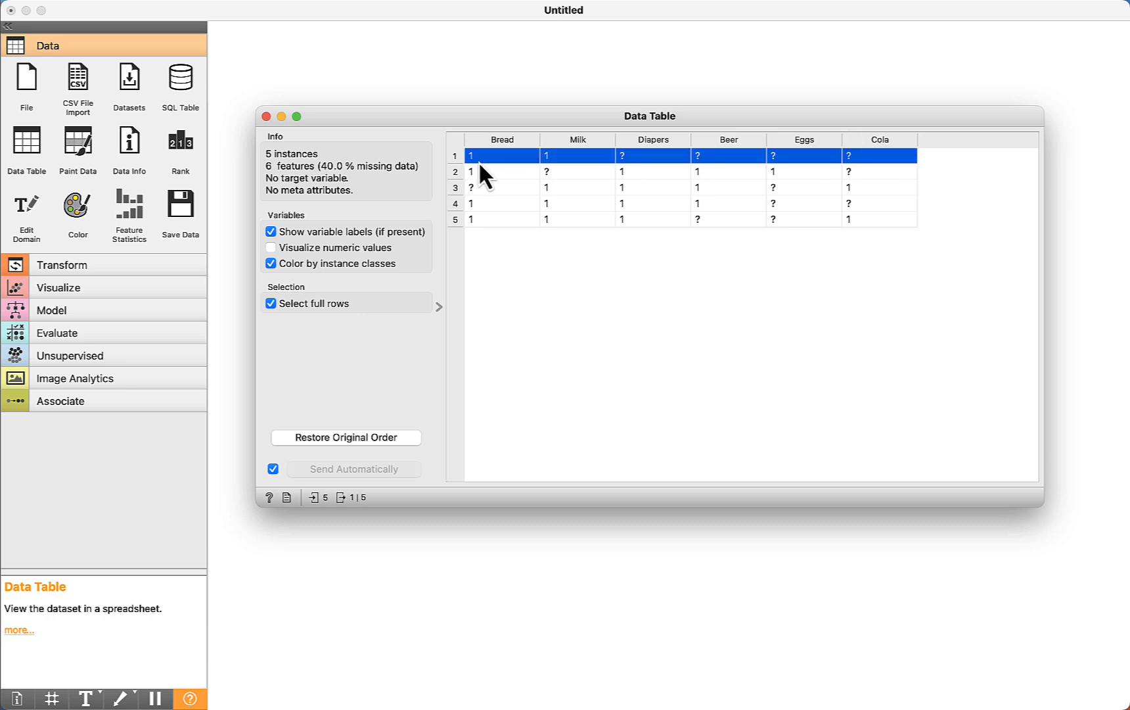
{"action": "left_click", "coordinate": [480, 173]}
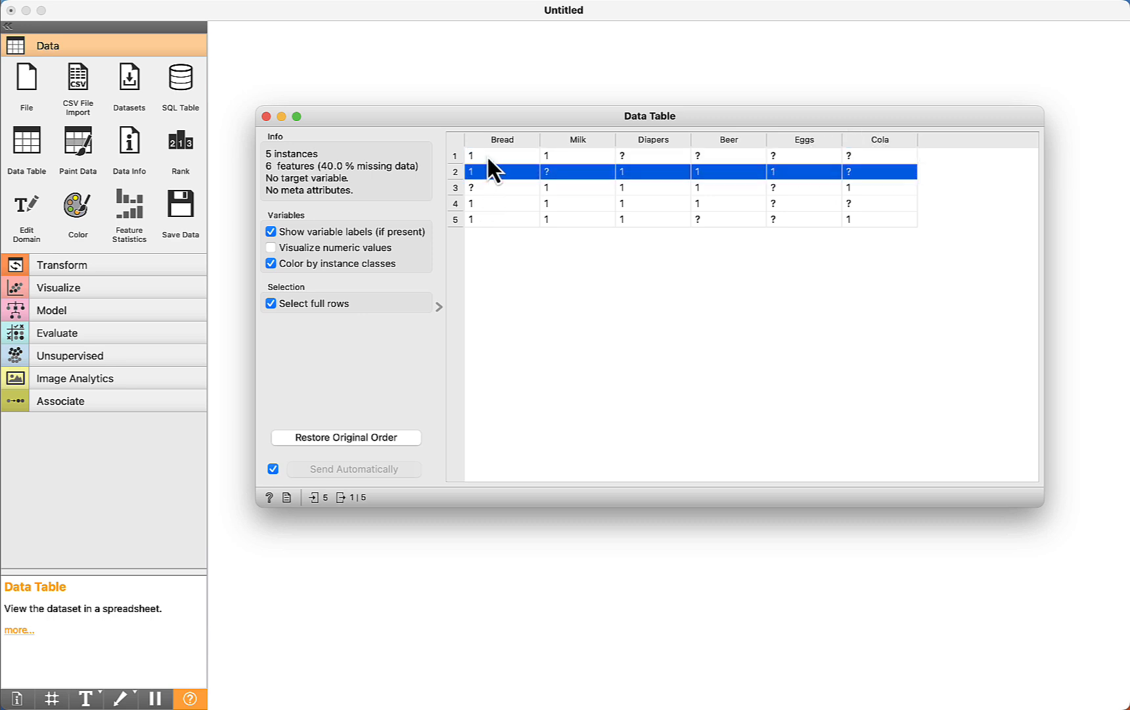
{"action": "left_click", "coordinate": [488, 157]}
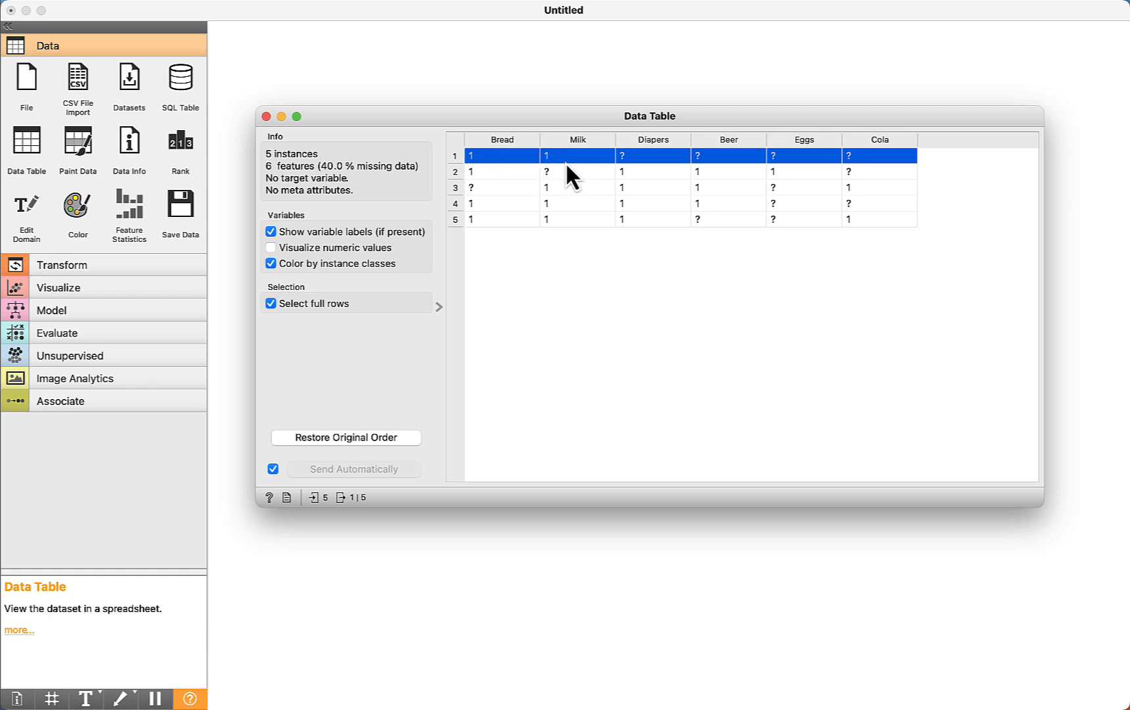
{"action": "left_click", "coordinate": [492, 173]}
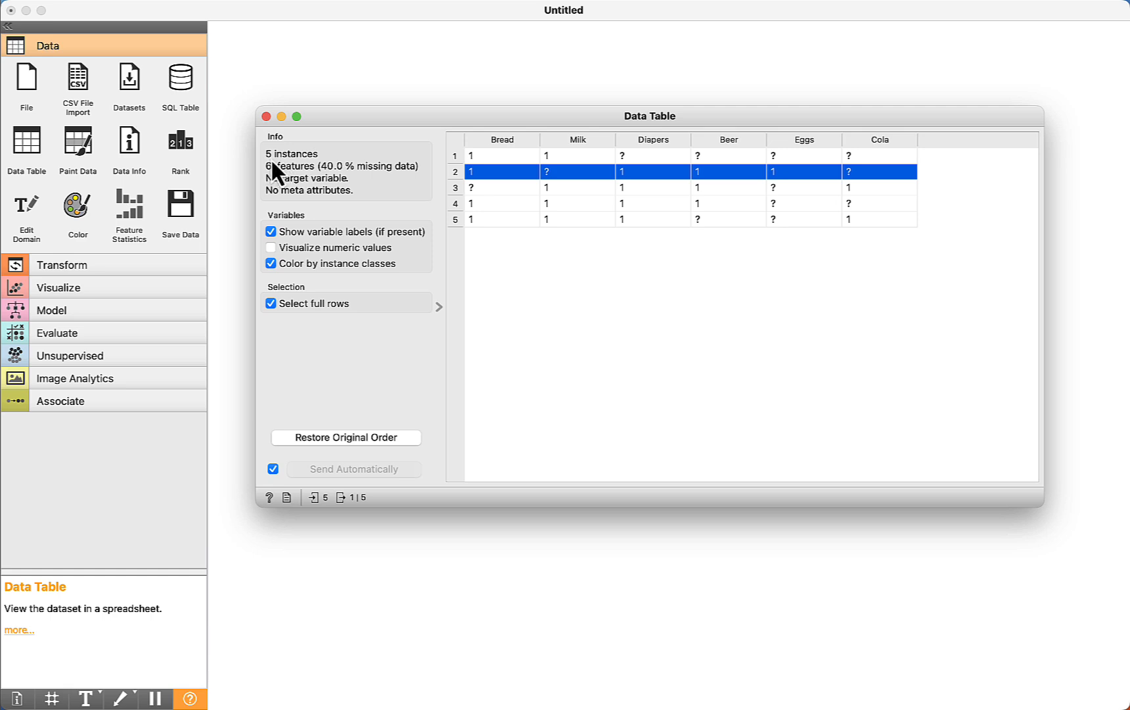
{"action": "left_click", "coordinate": [266, 116]}
Add a Frequent Itemsets widget and connect the Data Table to it.
{"action": "left_click", "coordinate": [102, 404]}
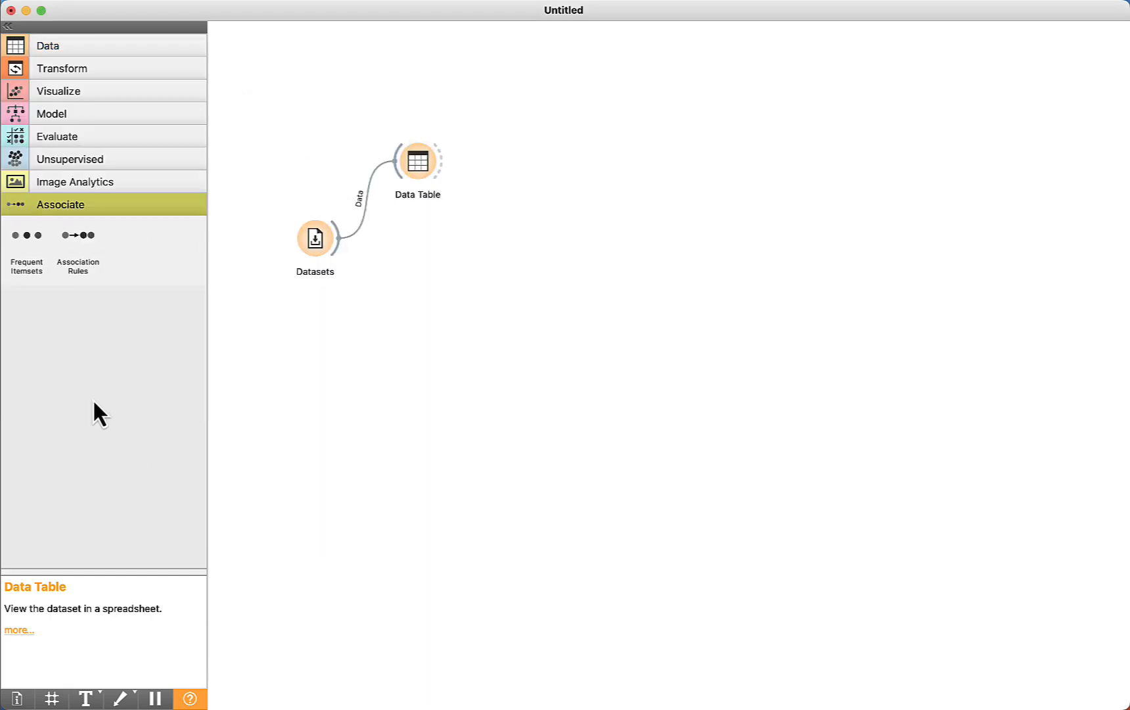
{"action": "left_click", "coordinate": [25, 243]}
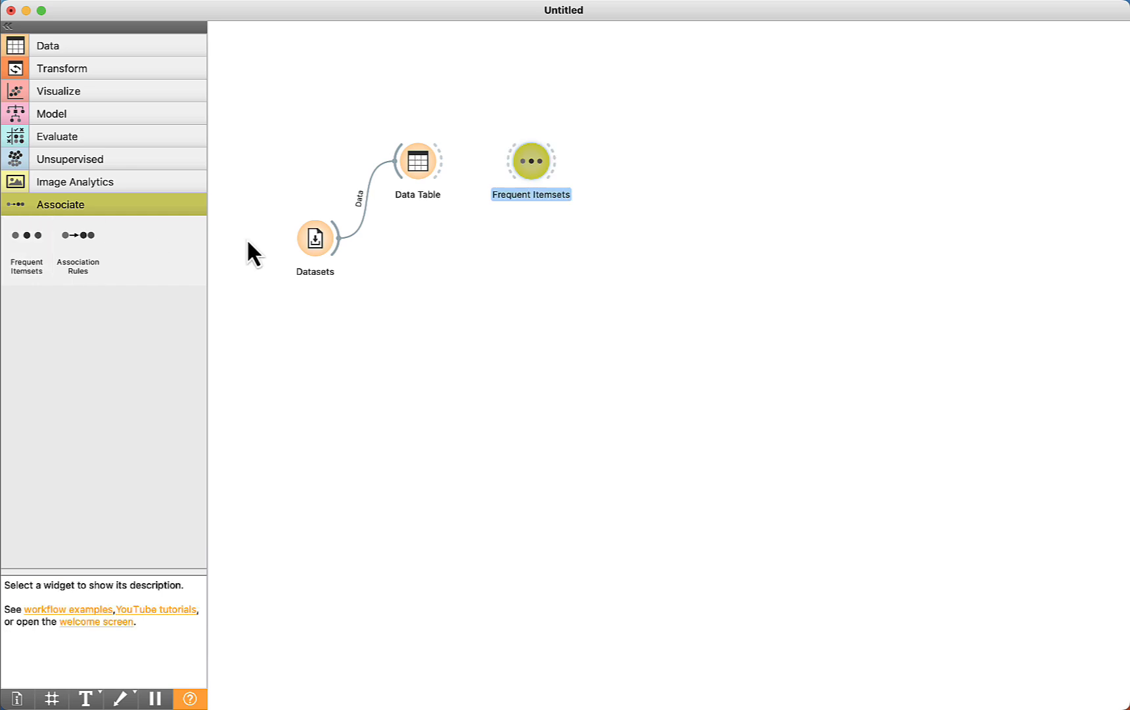
{"action": "left_click_drag", "start_coordinate": [441, 159], "coordinate": [559, 155]}
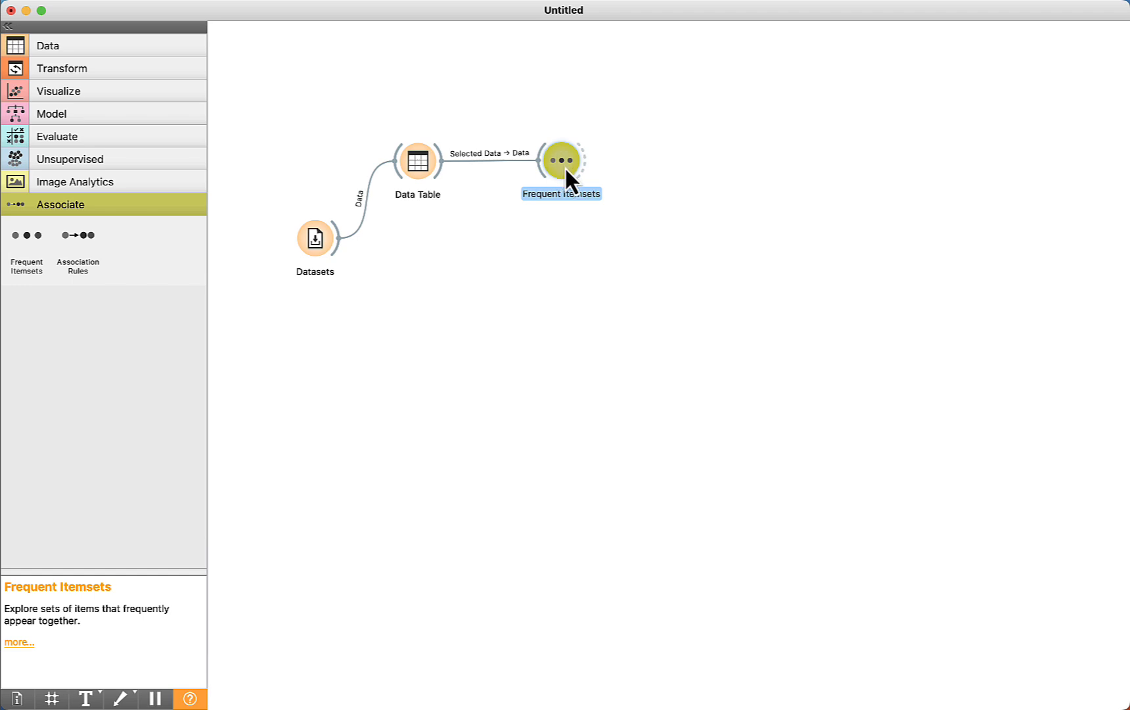
In Frequent Itemsets, dismiss the ordering notice and find itemsets with a minimal support of 0.001%.
{"action": "double_click", "coordinate": [563, 161]}
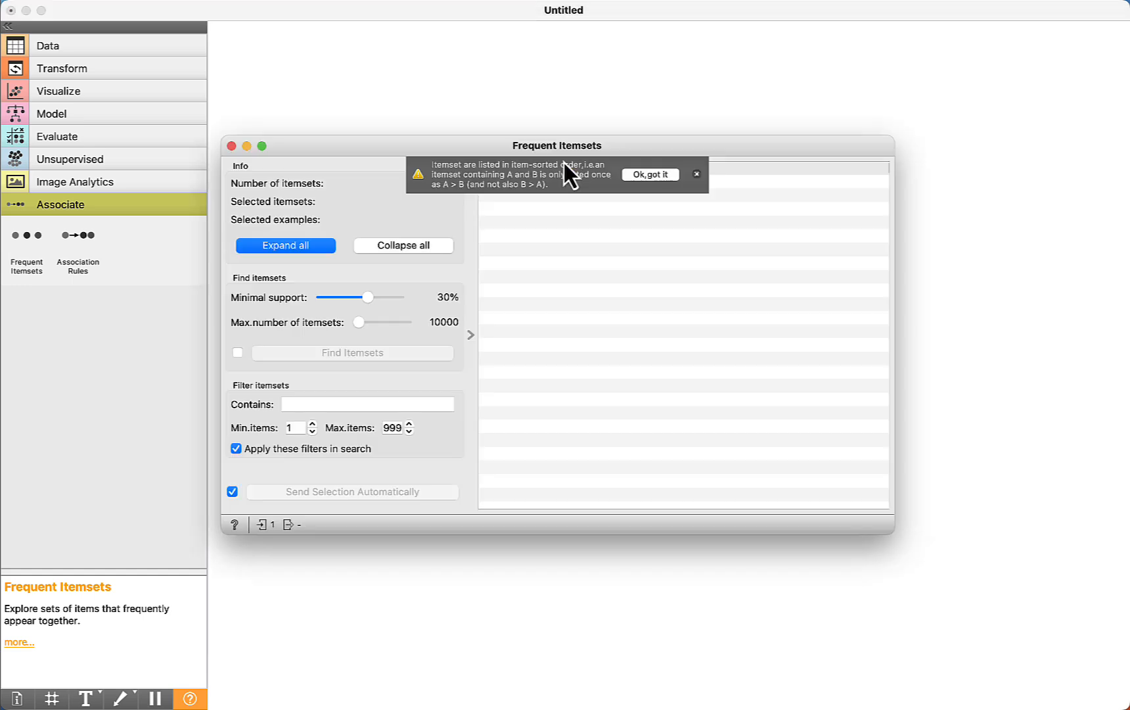
{"action": "left_click", "coordinate": [650, 176]}
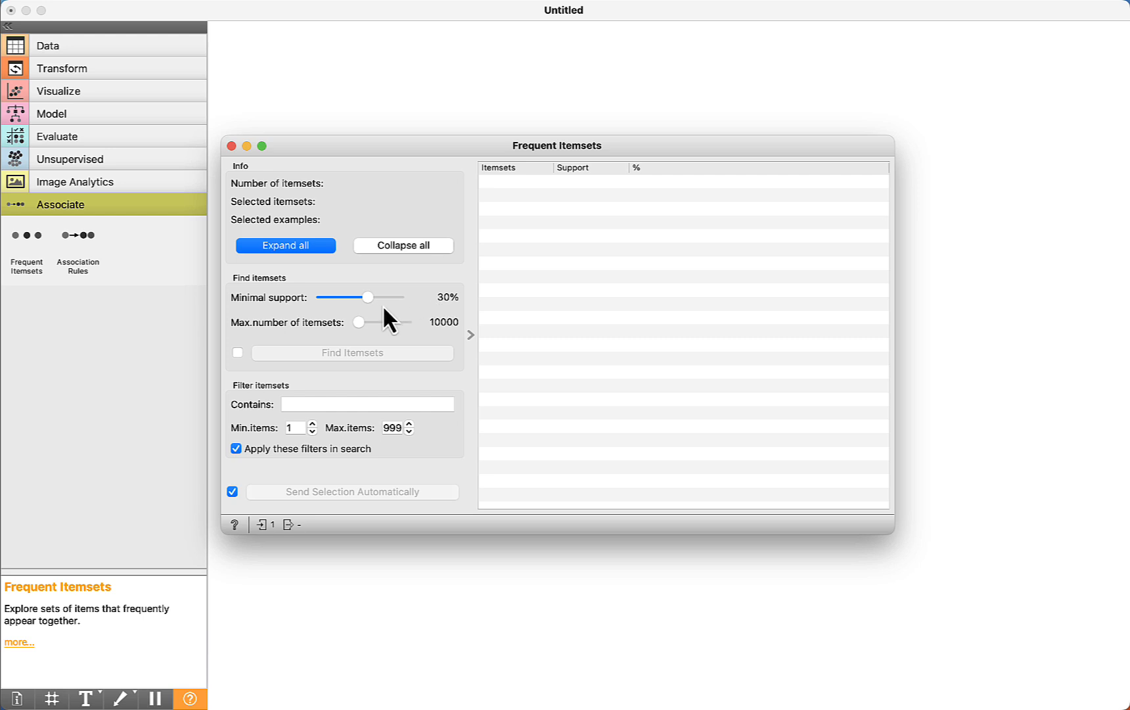
{"action": "left_click_drag", "start_coordinate": [367, 298], "coordinate": [328, 305]}
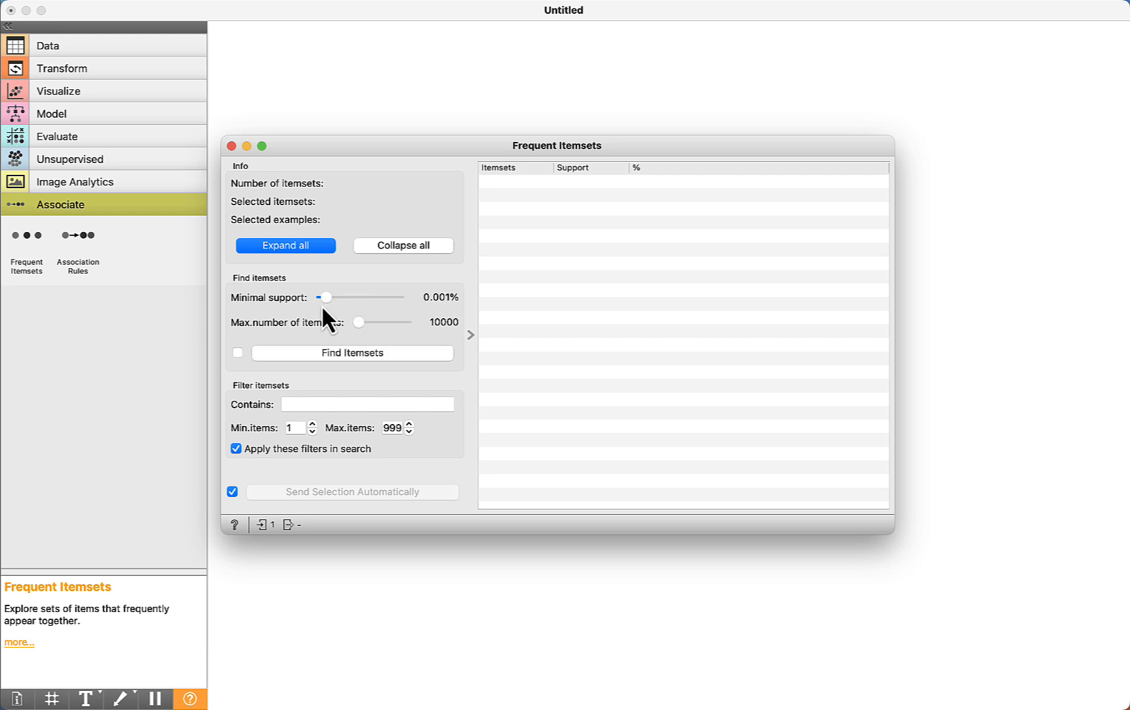
{"action": "left_click", "coordinate": [348, 353]}
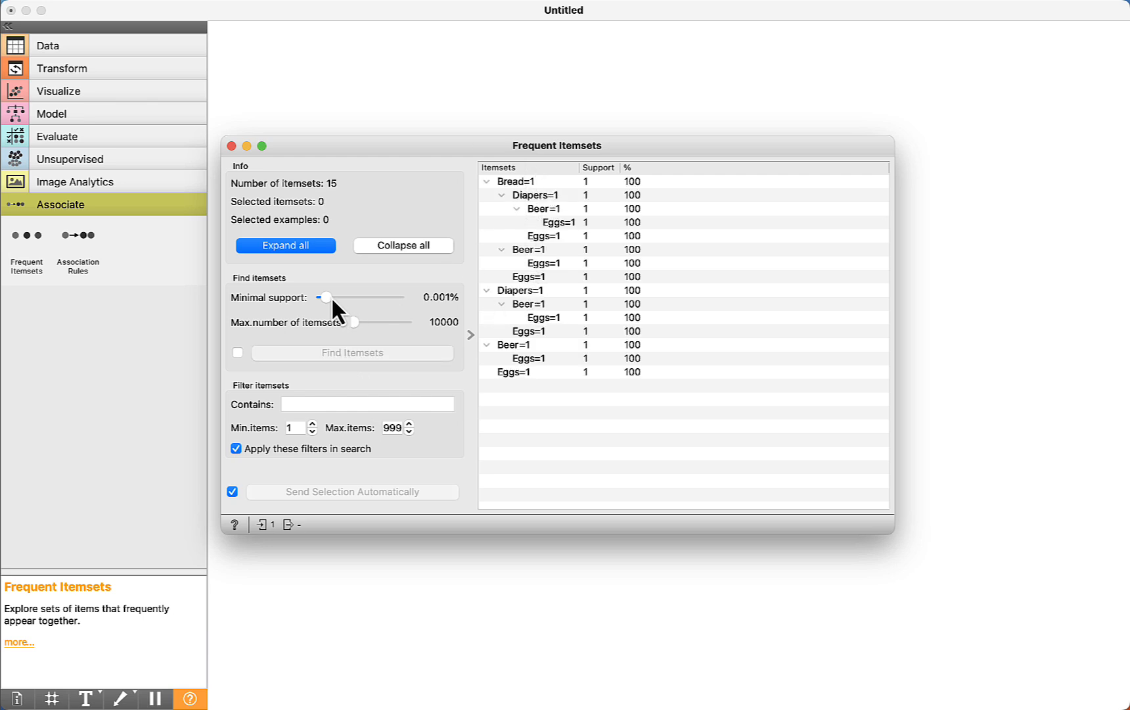
Enable automatic itemset finding, raise the minimal support to 90% and close the Frequent Itemsets window.
{"action": "left_click_drag", "start_coordinate": [331, 297], "coordinate": [337, 295]}
{"action": "left_click_drag", "start_coordinate": [331, 297], "coordinate": [390, 297]}
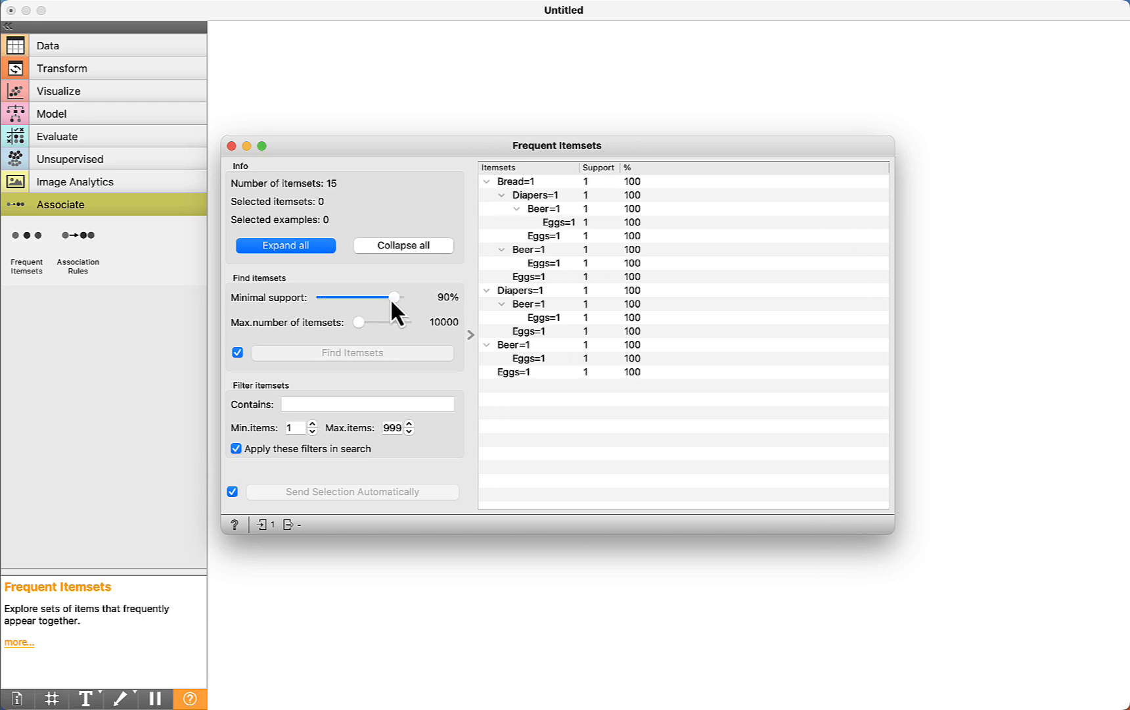
{"action": "left_click", "coordinate": [231, 146]}
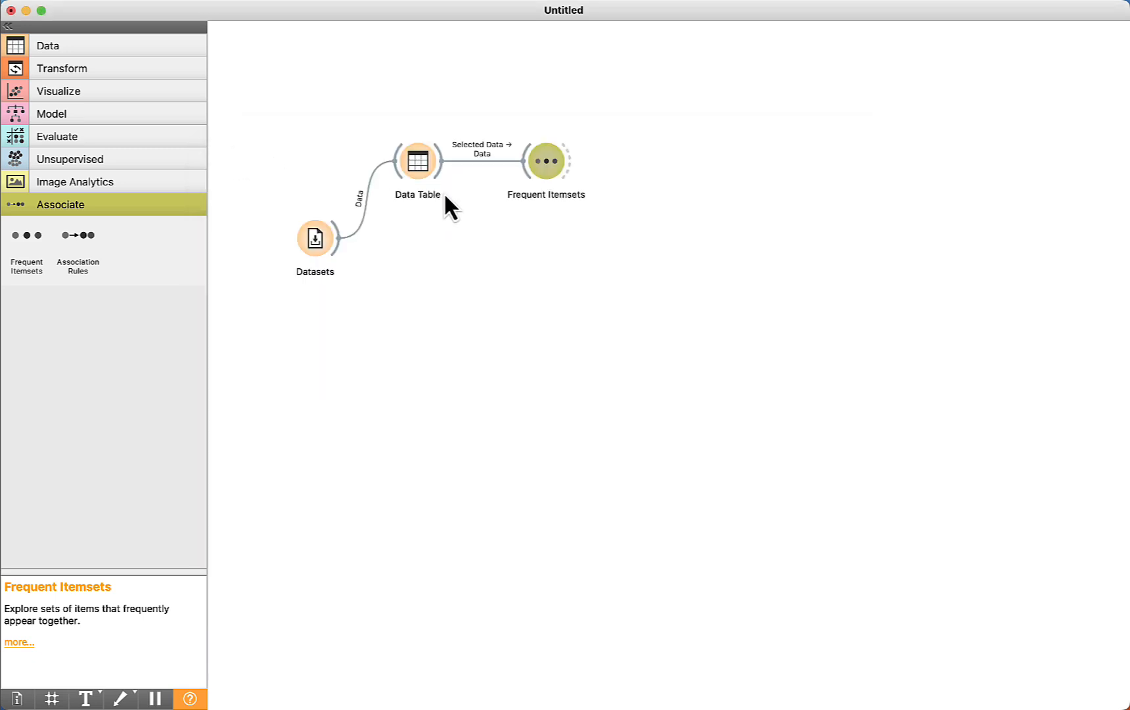
Relink the Data Table's Data output to Frequent Itemsets and set that widget's minimal support to 60%.
{"action": "double_click", "coordinate": [482, 163]}
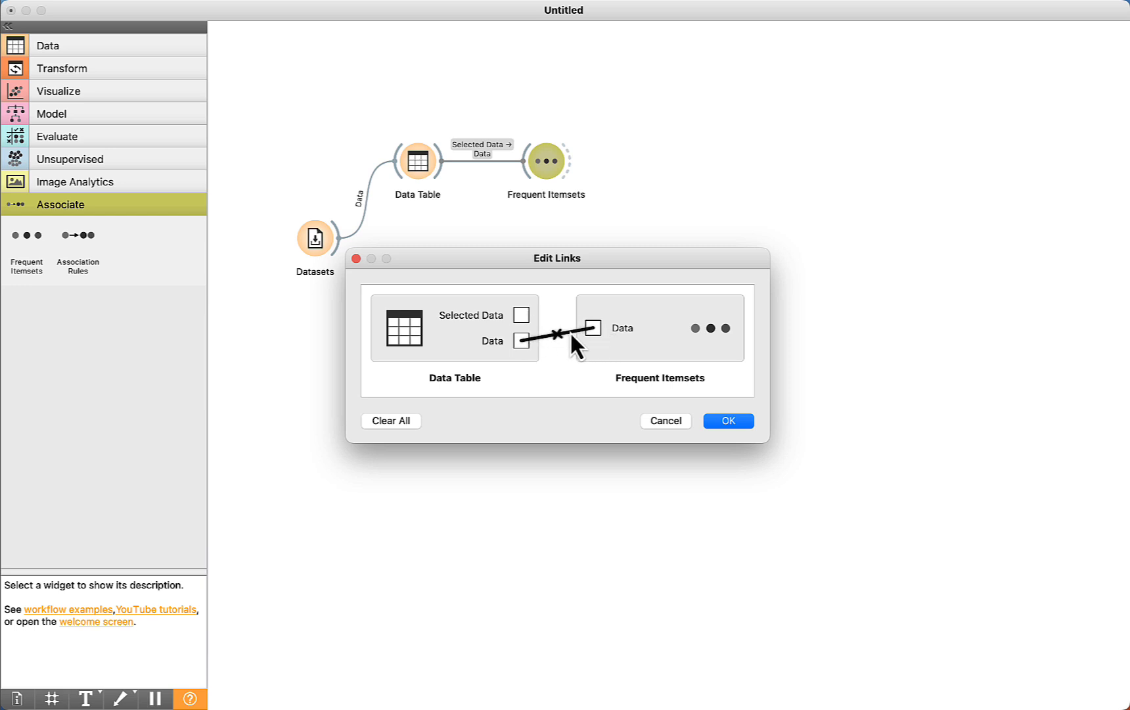
{"action": "left_click", "coordinate": [727, 424]}
{"action": "double_click", "coordinate": [546, 158]}
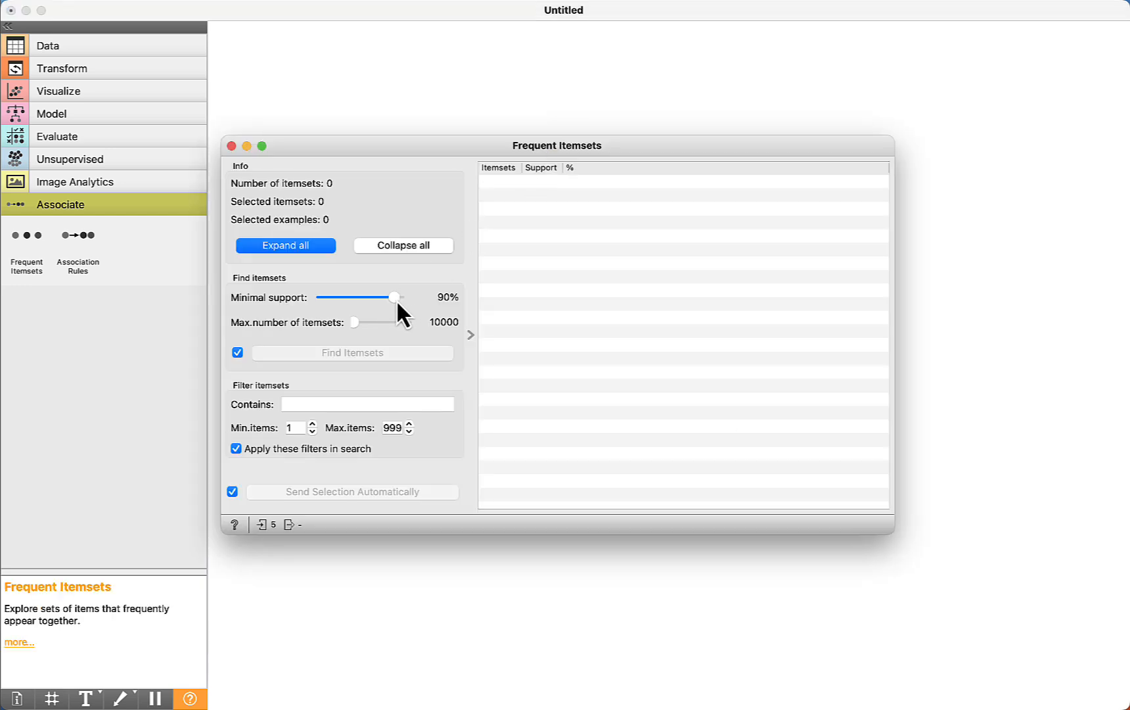
{"action": "mouse_move", "coordinate": [395, 297]}
{"action": "left_mouse_down"}
{"action": "mouse_move", "coordinate": [321, 300]}
{"action": "mouse_move", "coordinate": [378, 297]}
{"action": "left_mouse_up"}
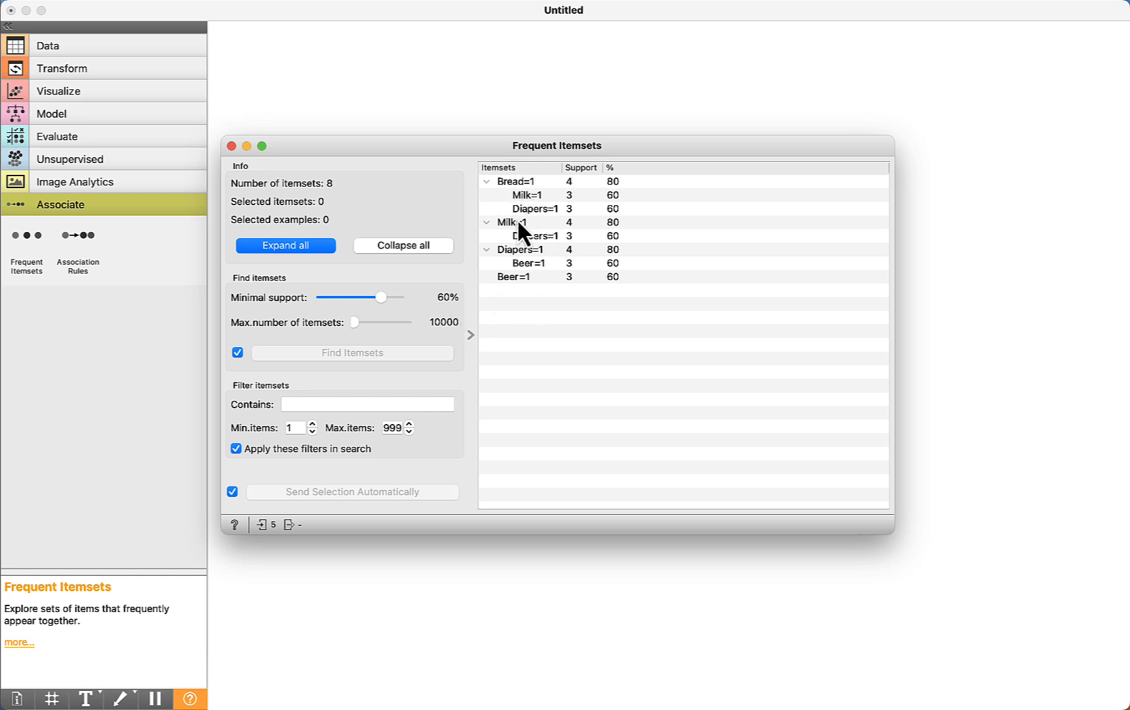
Examine the support and percentage of the bread, milk and diapers itemsets and their combinations.
{"action": "left_click", "coordinate": [493, 186]}
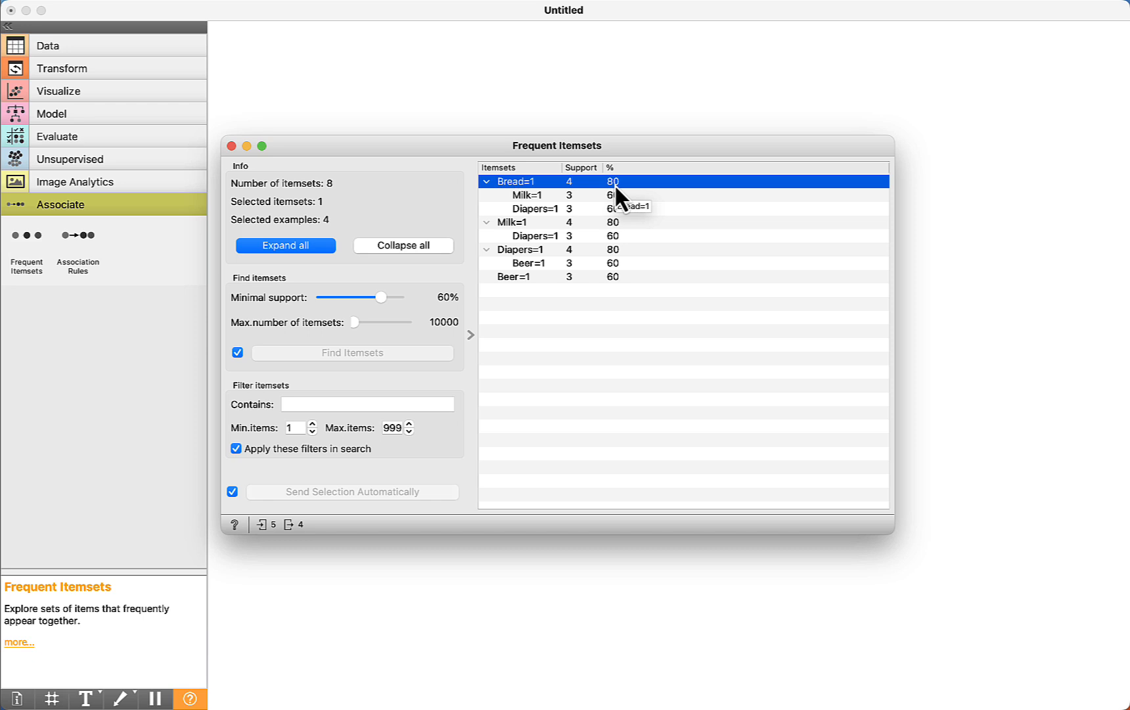
{"action": "left_click", "coordinate": [531, 195]}
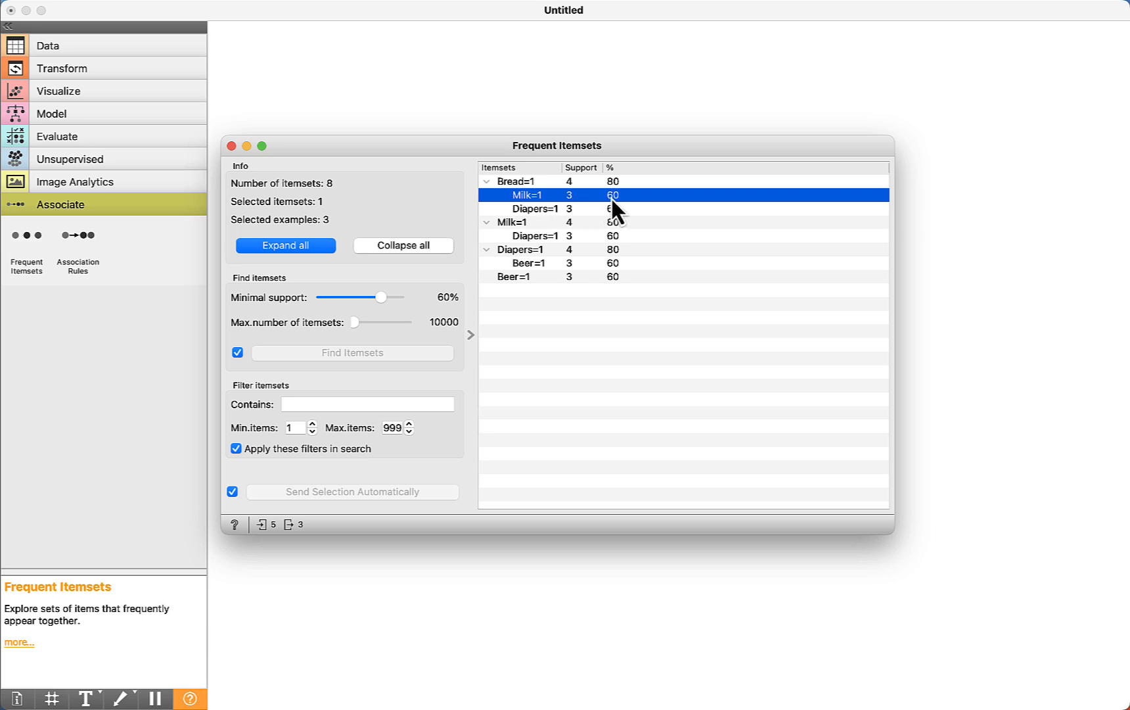
{"action": "left_click", "coordinate": [535, 209]}
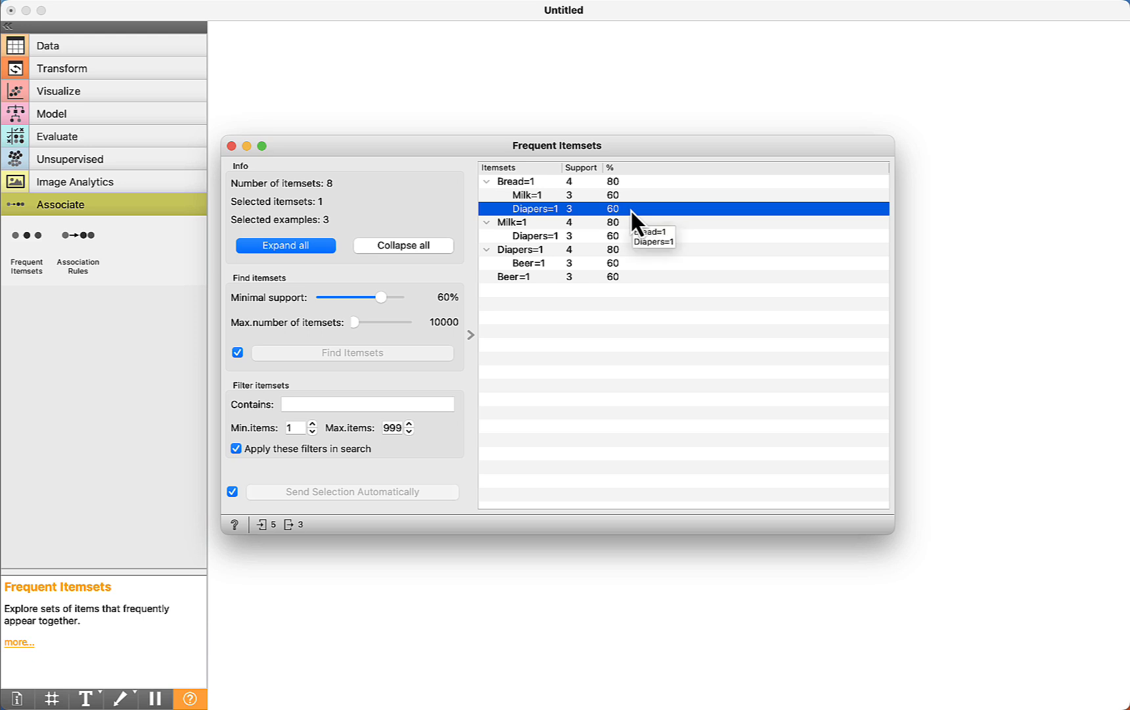
{"action": "left_click", "coordinate": [520, 223]}
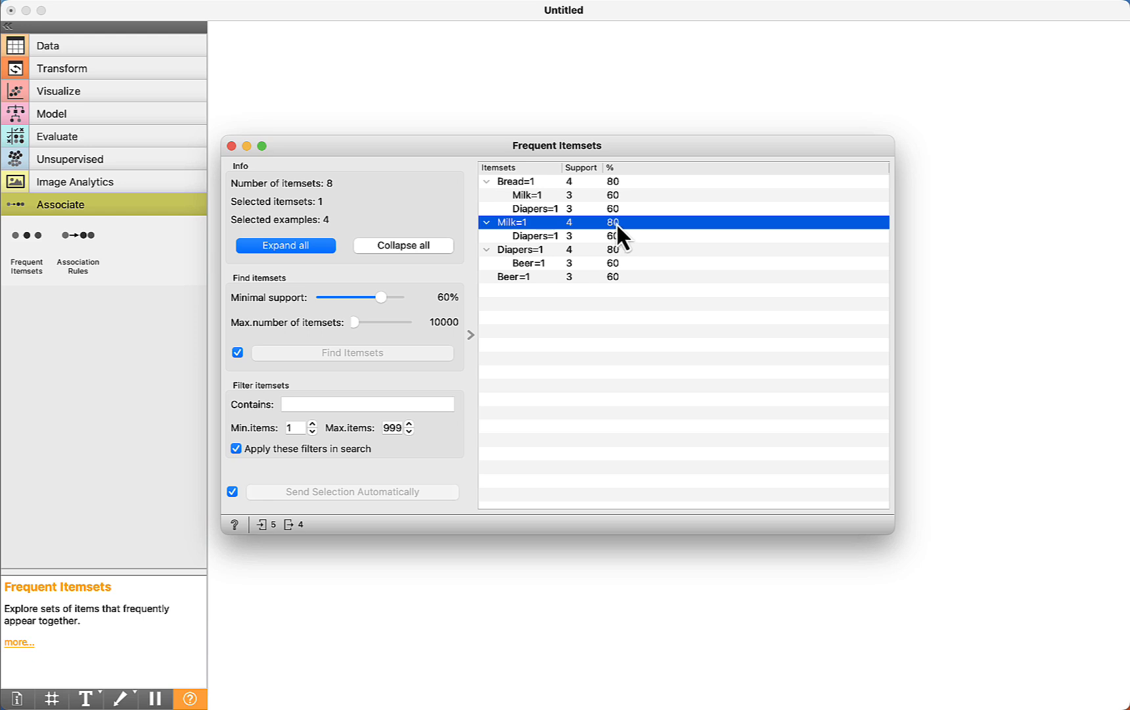
{"action": "left_click", "coordinate": [542, 235]}
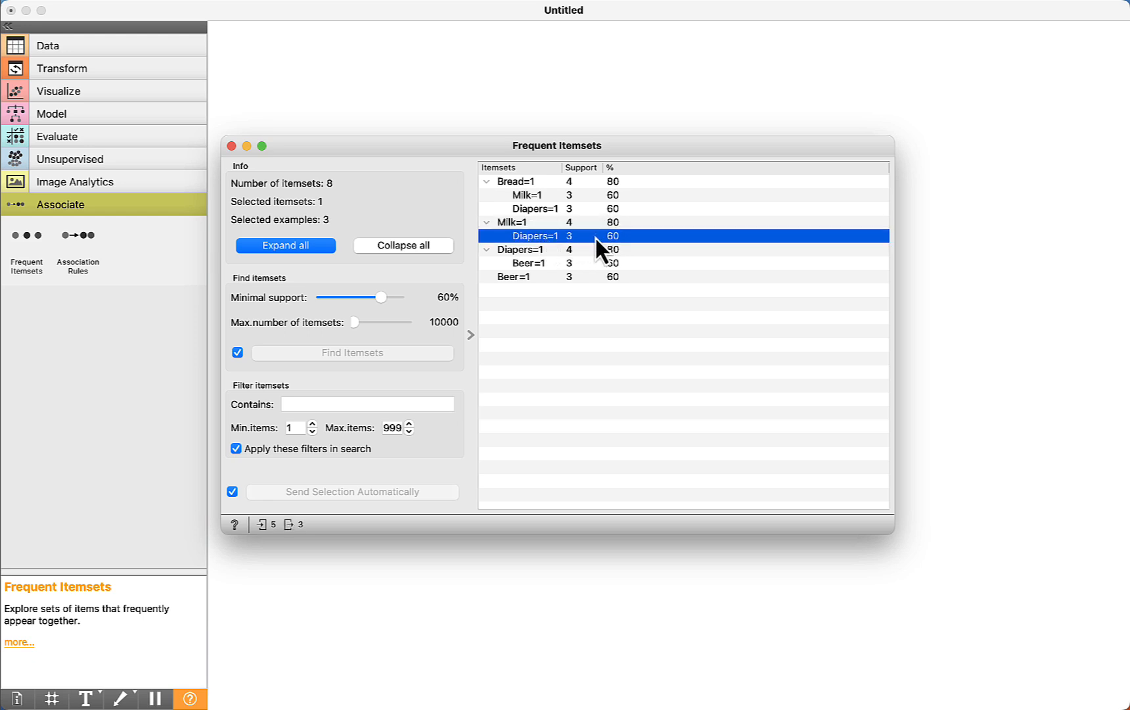
{"action": "left_click", "coordinate": [523, 251]}
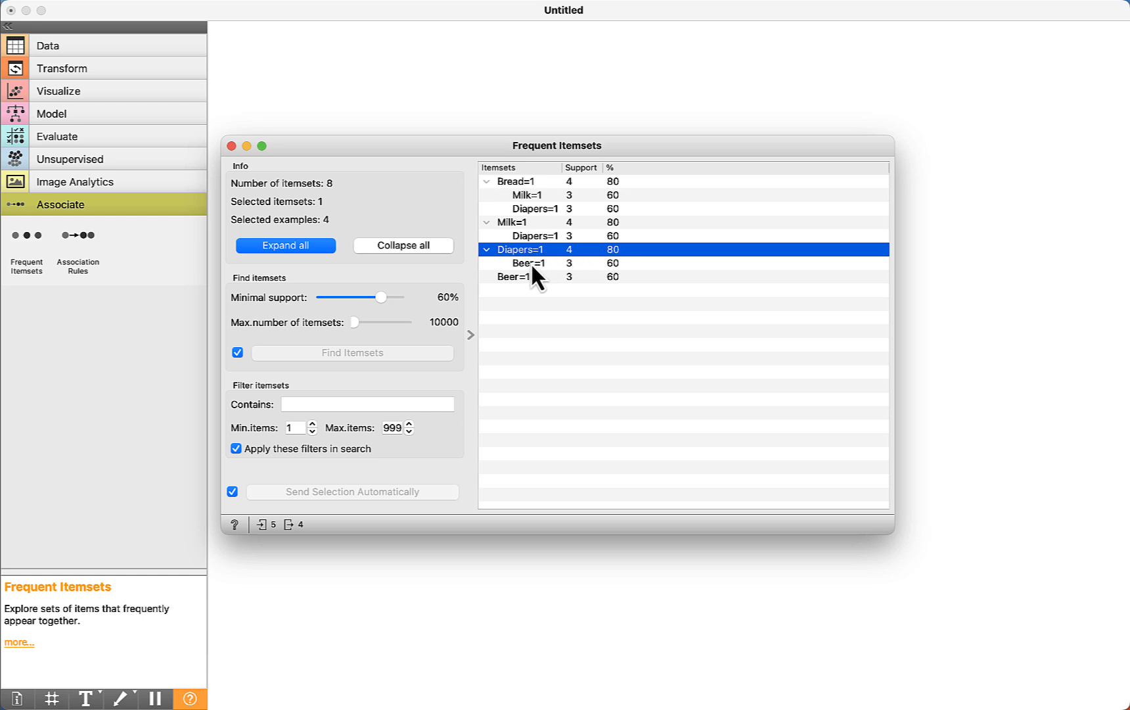
{"action": "left_click", "coordinate": [529, 263]}
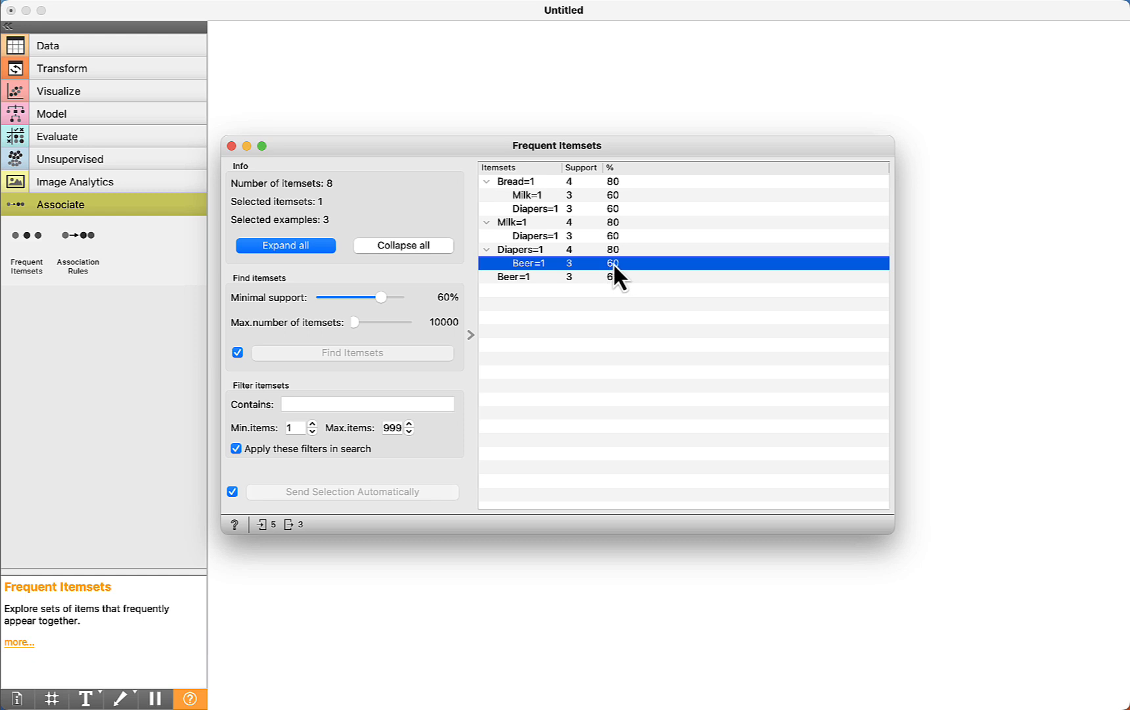
Set the minimal support of Frequent Itemsets to 100%.
{"action": "left_click_drag", "start_coordinate": [381, 297], "coordinate": [398, 298]}
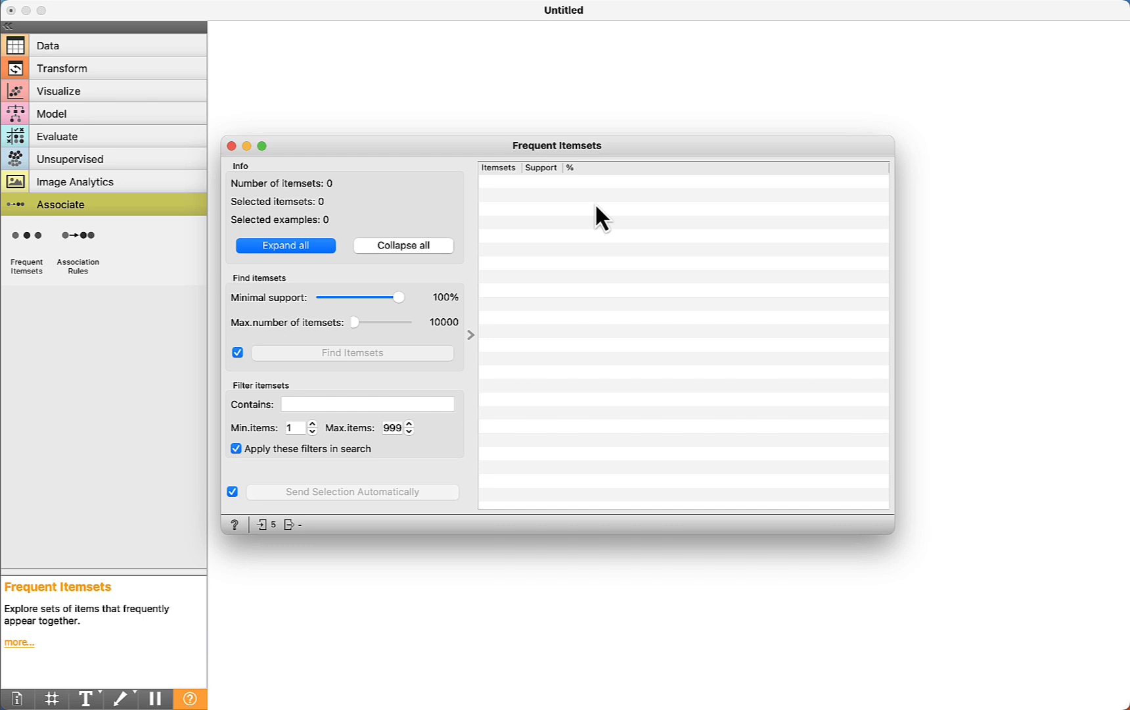
Set the minimal support of Frequent Itemsets to 0.0001% and look through the full list of itemsets.
{"action": "left_click_drag", "start_coordinate": [396, 298], "coordinate": [322, 302]}
{"action": "scroll", "coordinate": [526, 294], "scroll_direction": "down", "scroll_amount": 5}
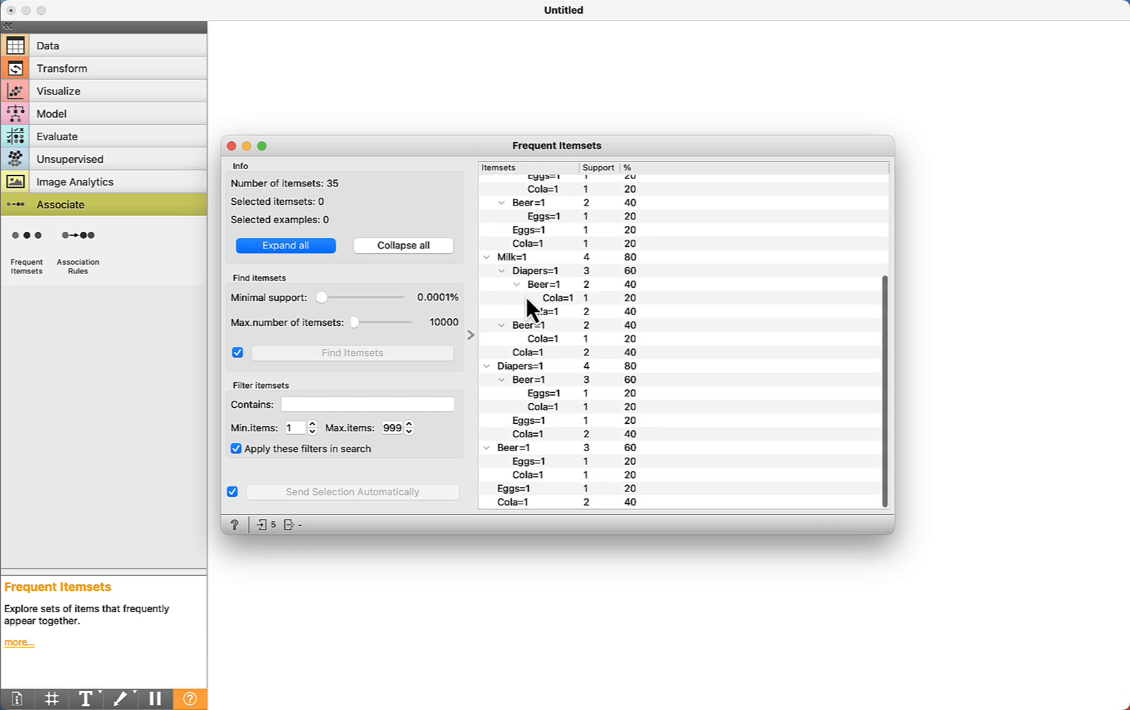
{"action": "scroll", "coordinate": [542, 341], "scroll_direction": "up", "scroll_amount": 5}
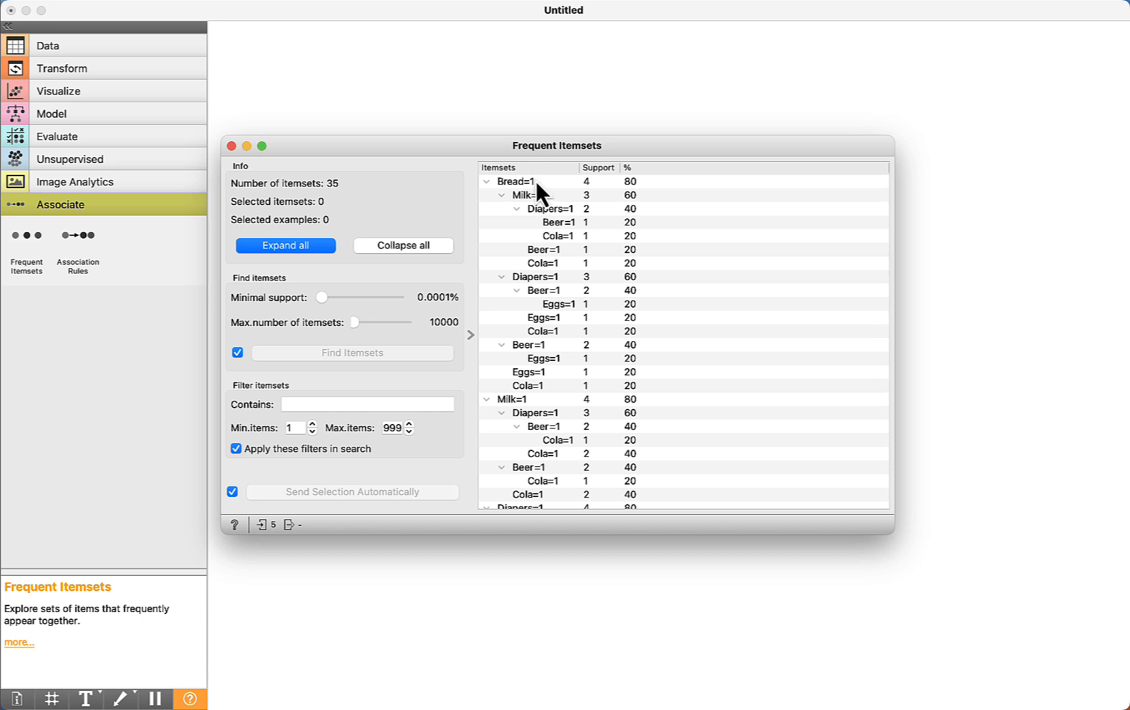
Raise the minimal support to 45% and close the Frequent Itemsets window.
{"action": "left_click_drag", "start_coordinate": [321, 300], "coordinate": [371, 297]}
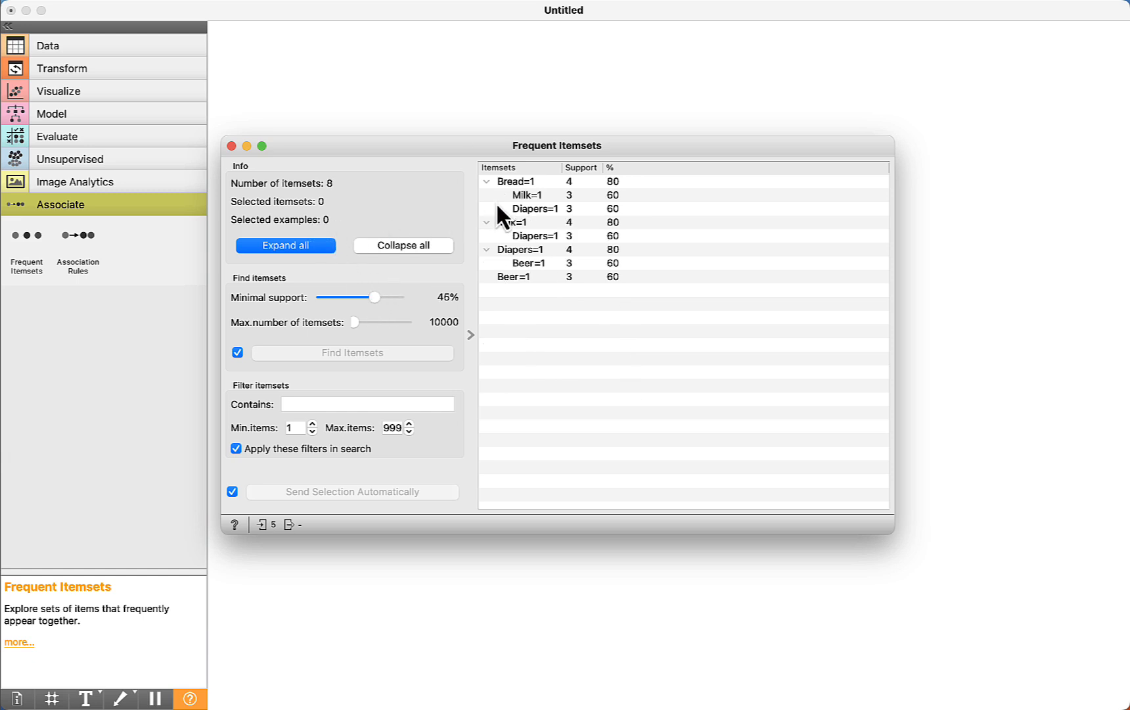
{"action": "left_click", "coordinate": [231, 146]}
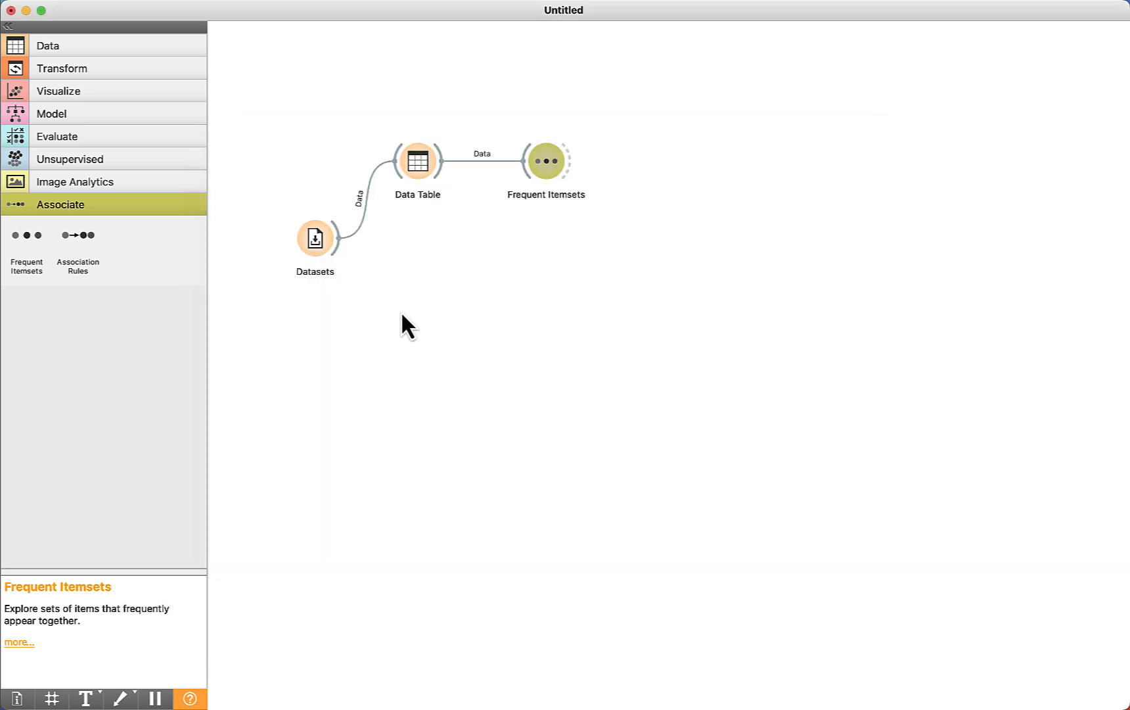
Add an Association Rules widget to the workflow and place it directly below Frequent Itemsets.
{"action": "left_click", "coordinate": [76, 240]}
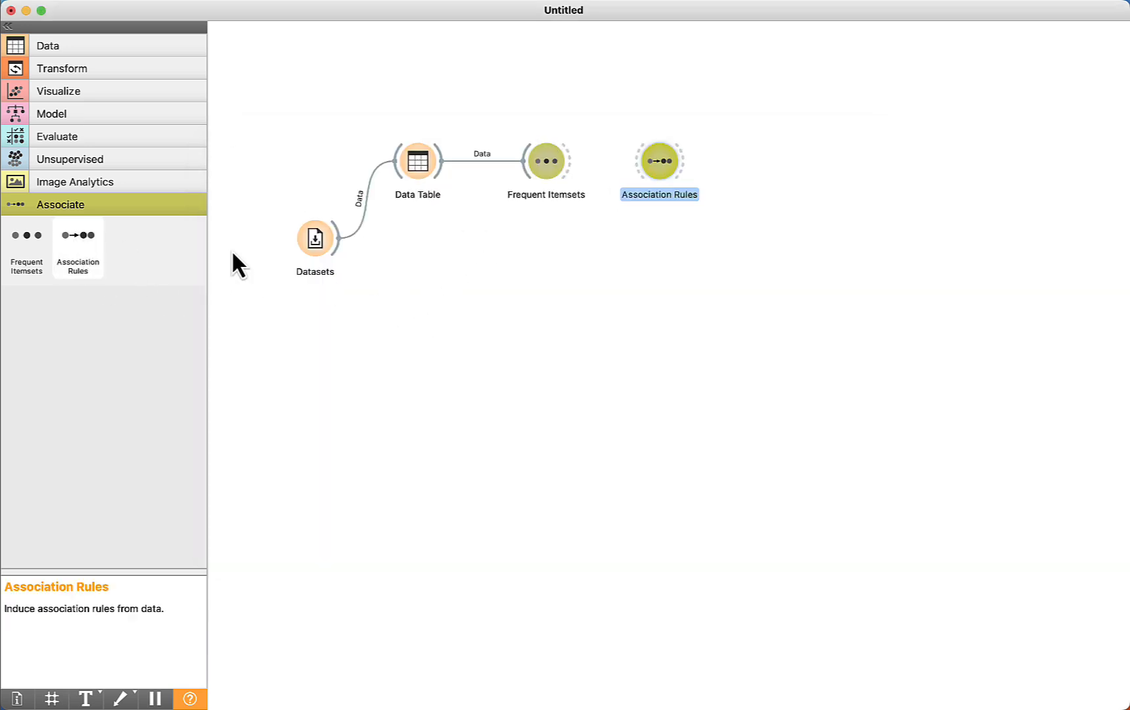
{"action": "left_click_drag", "start_coordinate": [670, 167], "coordinate": [548, 258]}
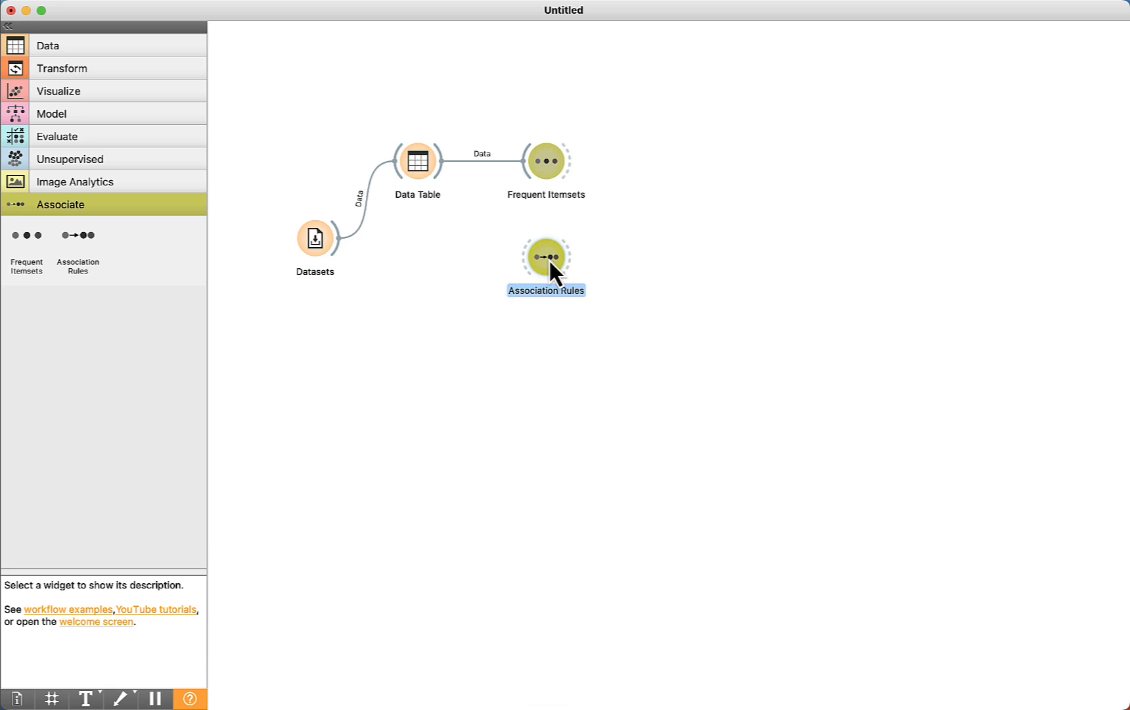
{"action": "left_click", "coordinate": [470, 215]}
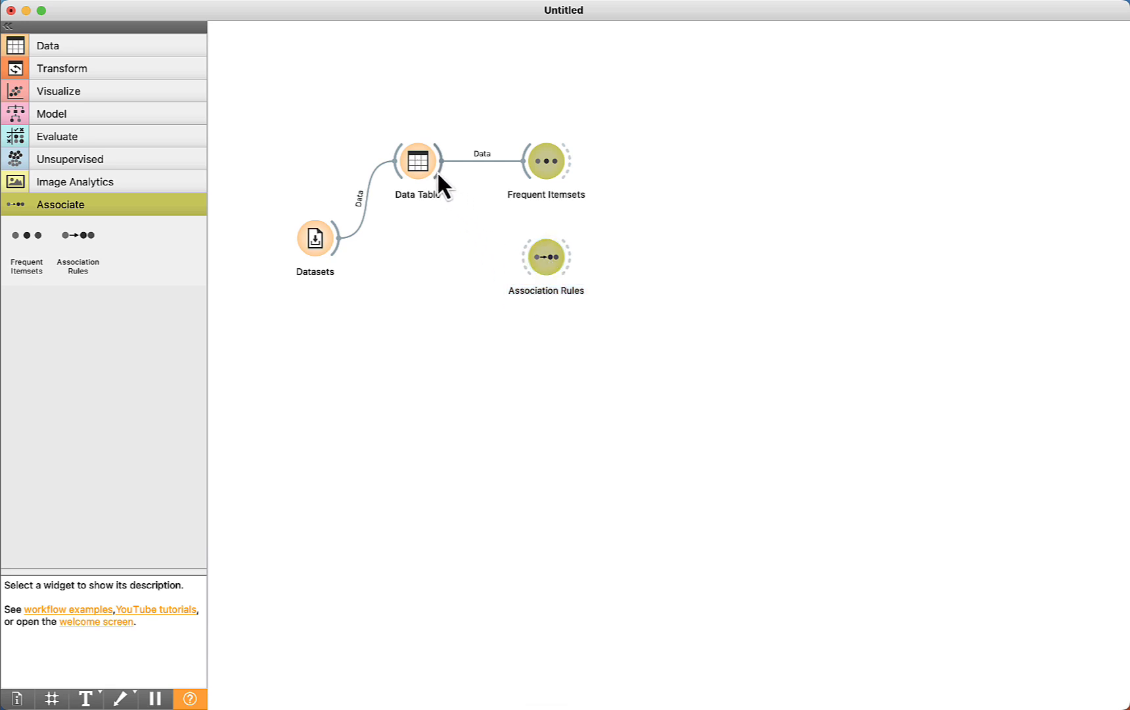
Connect Data Table to Association Rules and edit the link so only the Data output feeds the Data input.
{"action": "left_click_drag", "start_coordinate": [439, 173], "coordinate": [535, 268]}
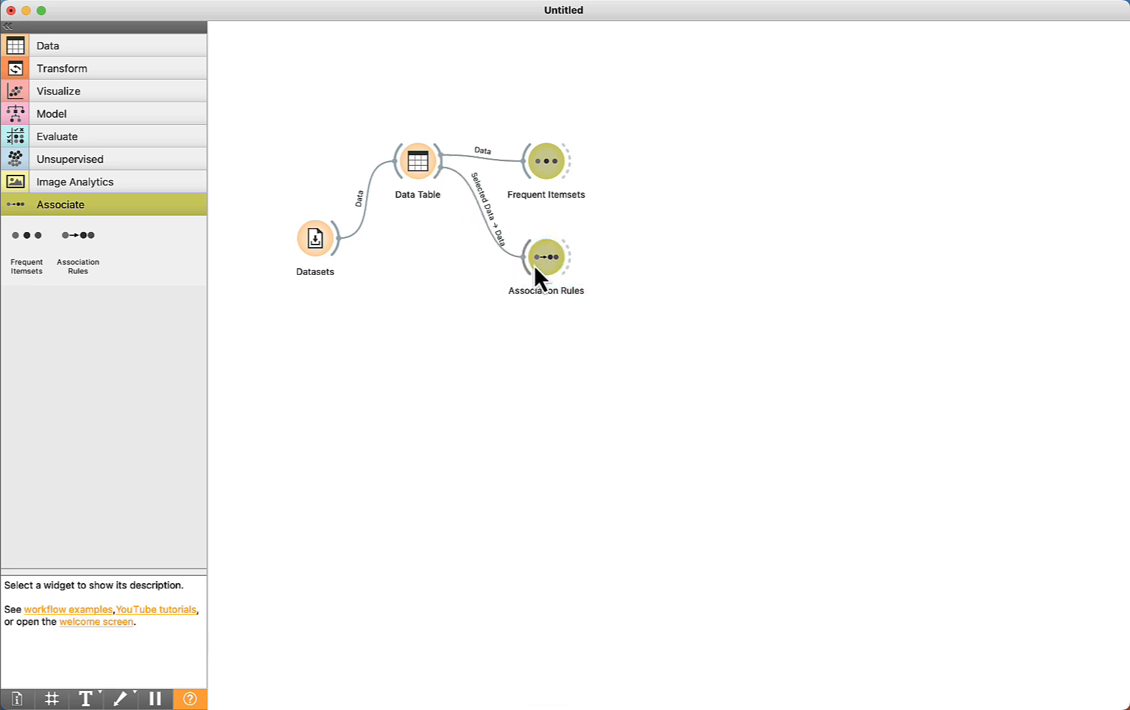
{"action": "double_click", "coordinate": [488, 228]}
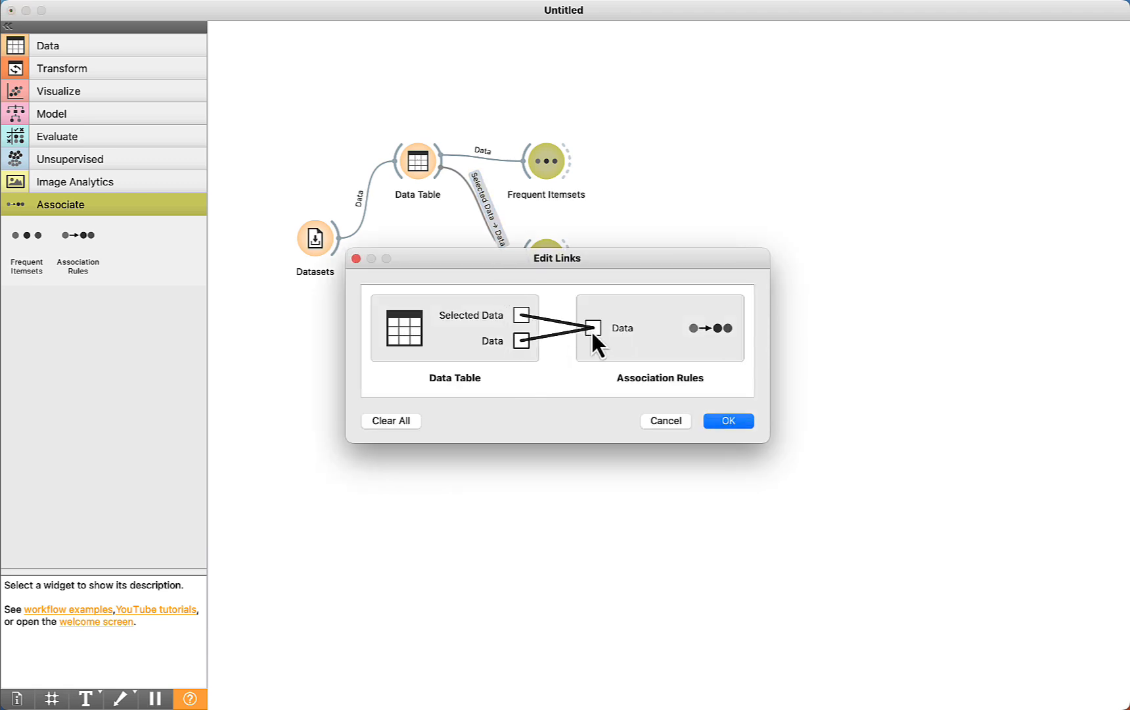
{"action": "left_click_drag", "start_coordinate": [593, 331], "coordinate": [592, 330]}
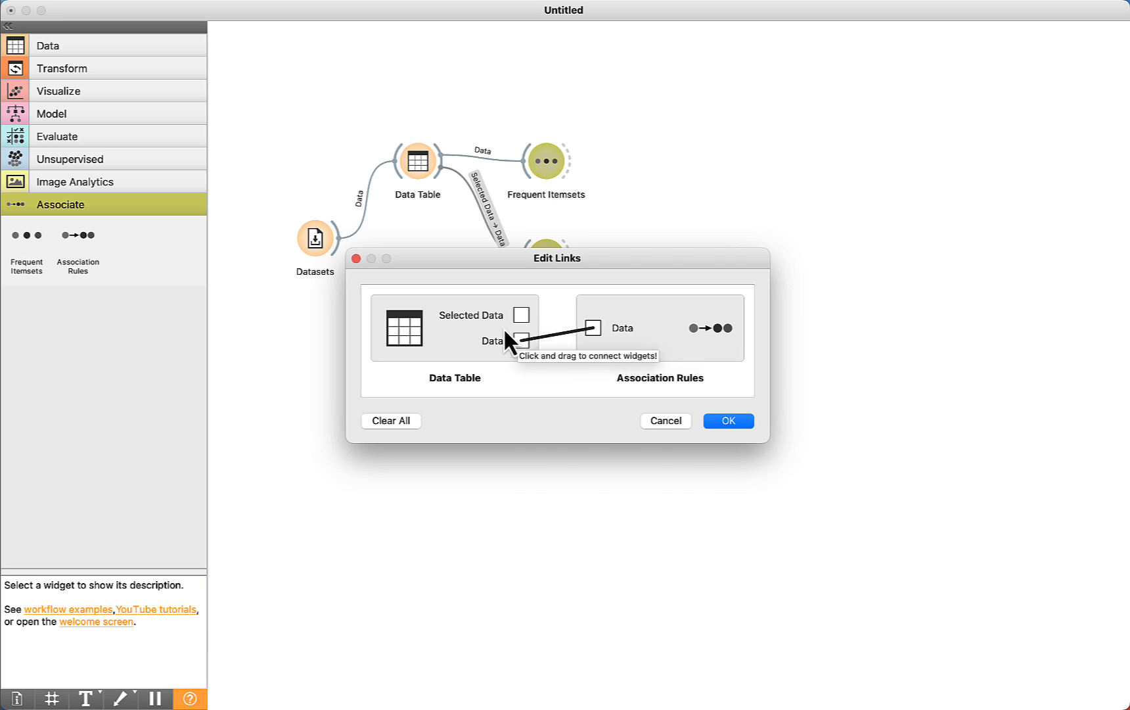
{"action": "left_click", "coordinate": [720, 421]}
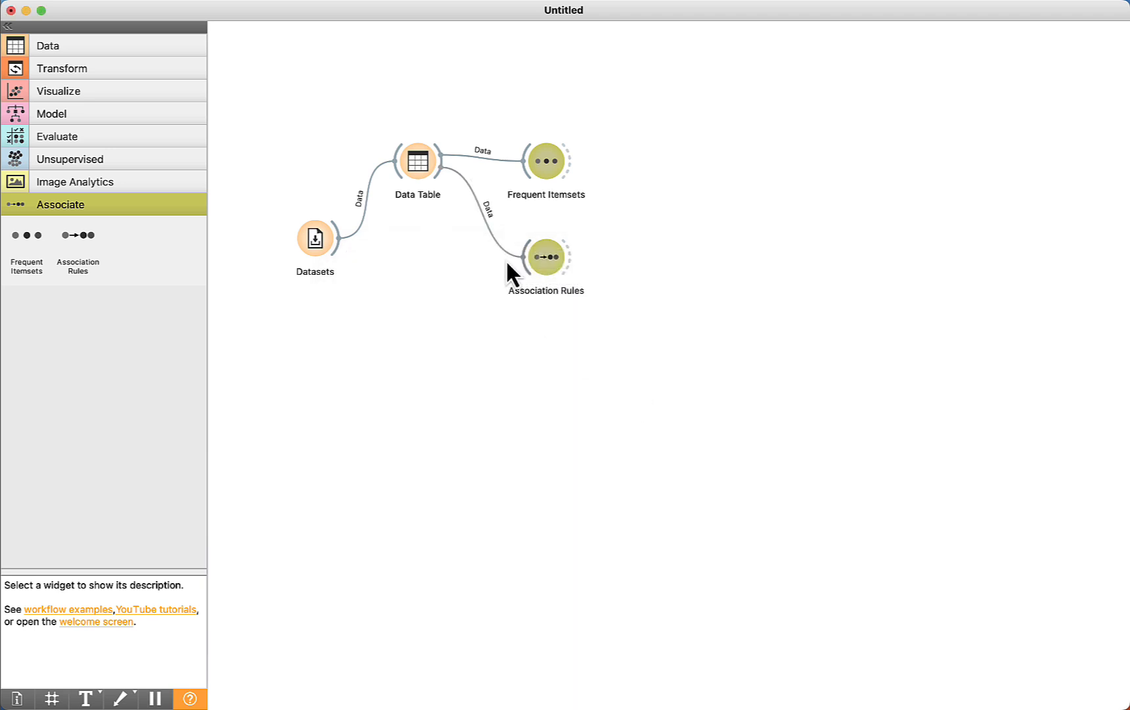
Look at the third and second transactions in the Data Table and close its window.
{"action": "double_click", "coordinate": [418, 167]}
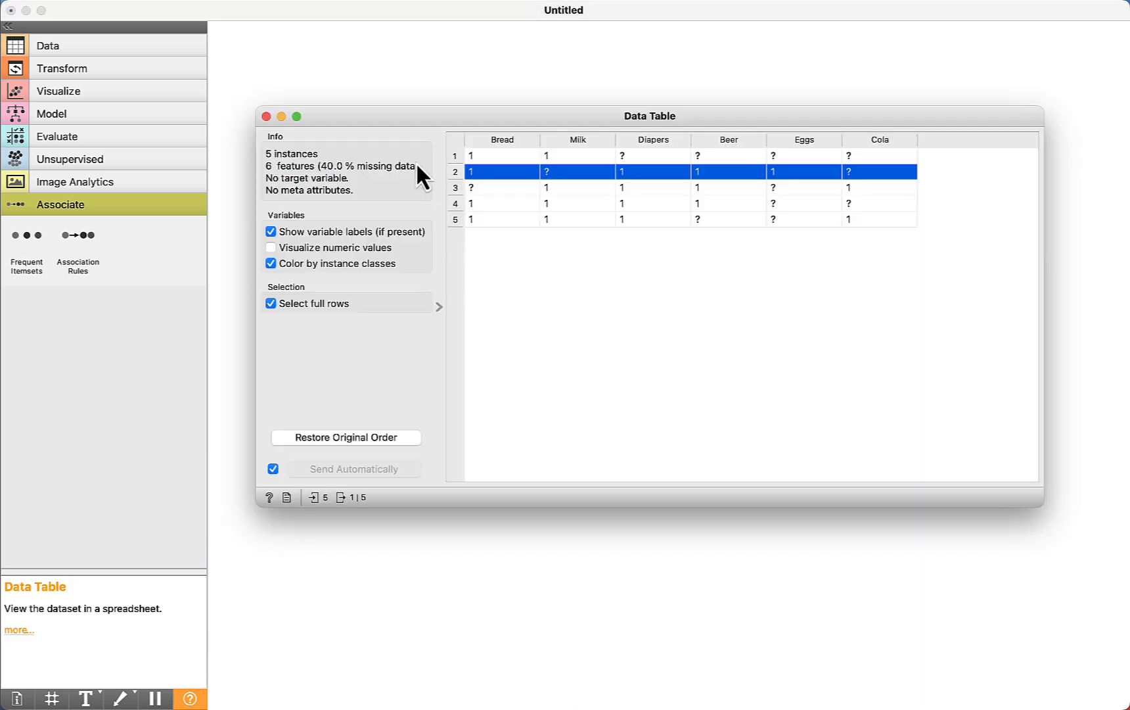
{"action": "left_click", "coordinate": [514, 187]}
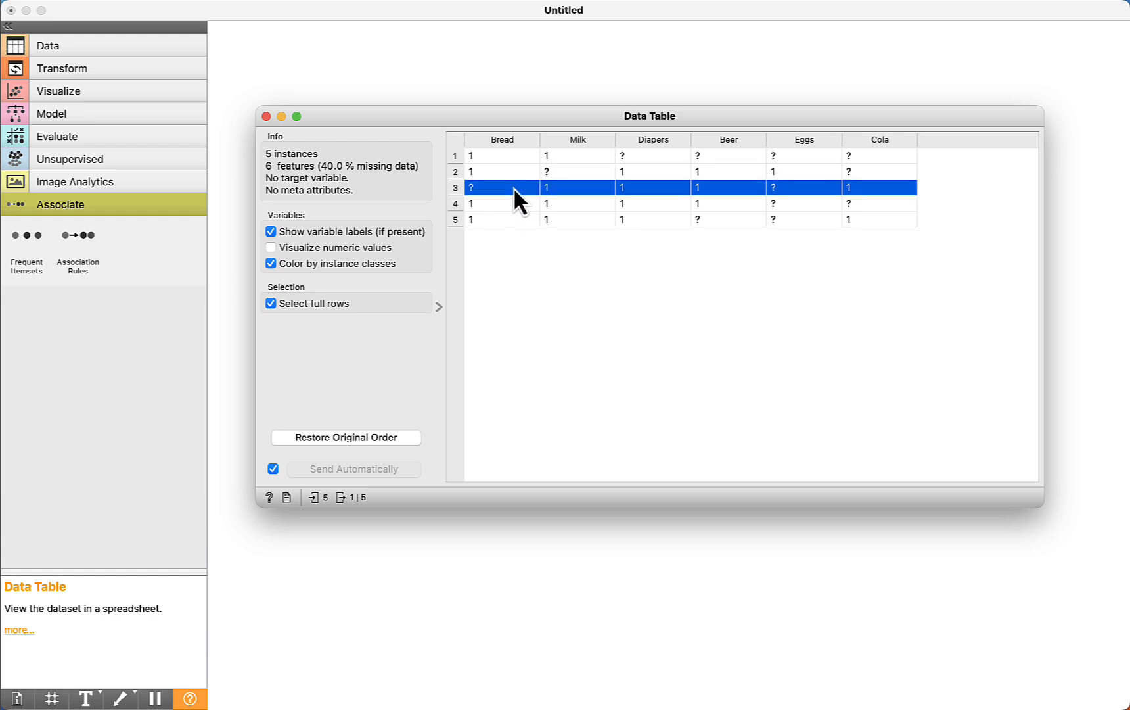
{"action": "left_click", "coordinate": [516, 173]}
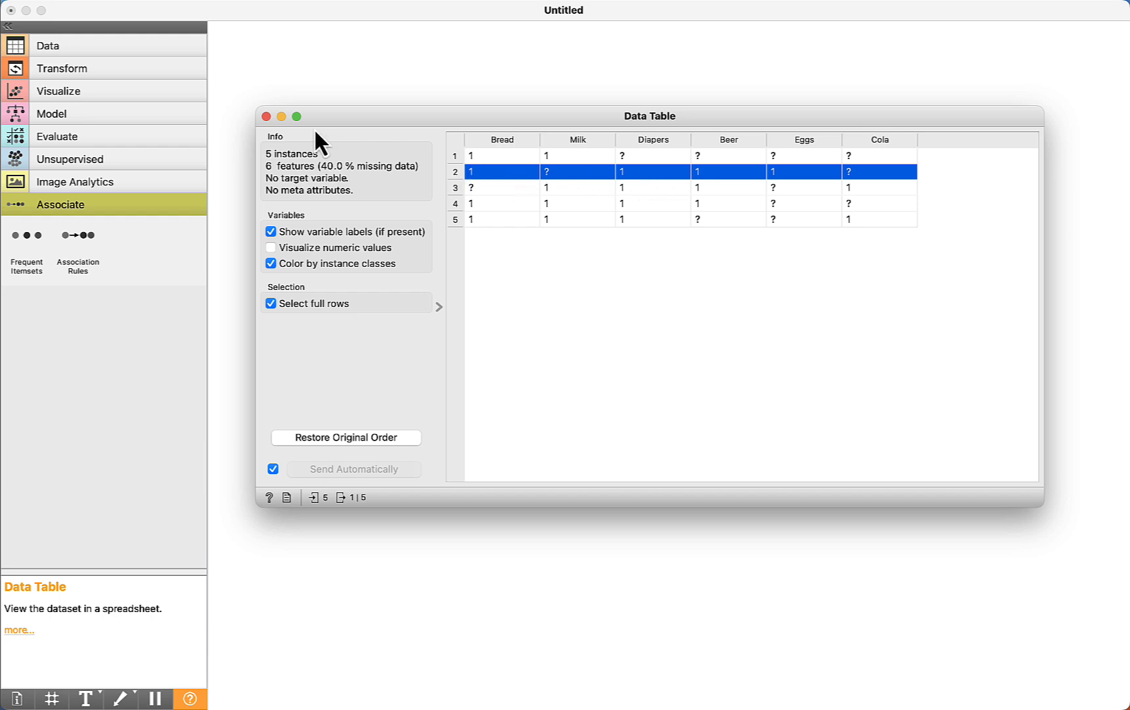
{"action": "left_click", "coordinate": [266, 116]}
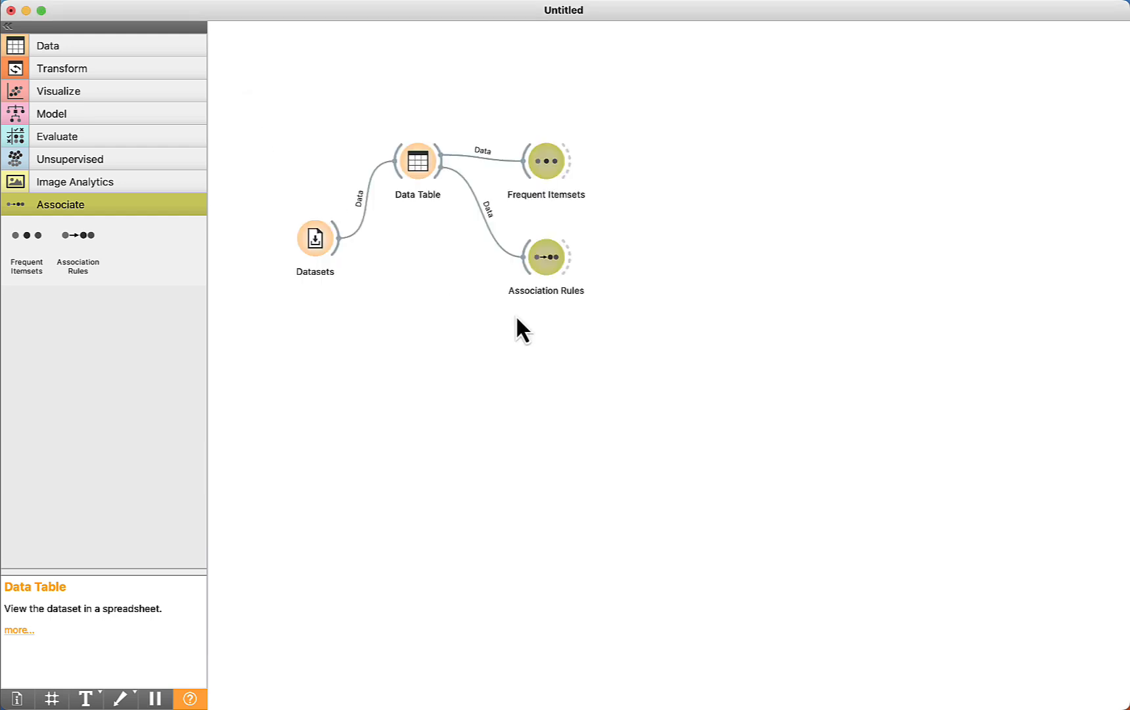
Open Association Rules, set the minimal support to 3% and the minimal confidence to 4%, and find the rules.
{"action": "double_click", "coordinate": [551, 258]}
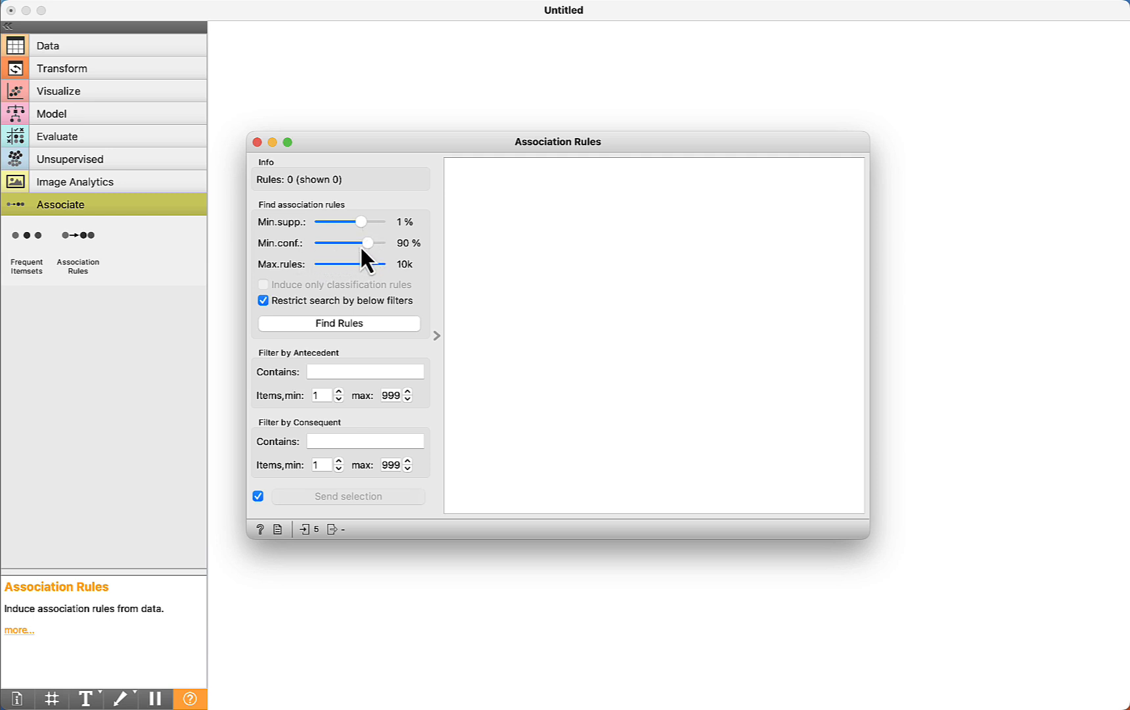
{"action": "mouse_move", "coordinate": [361, 222]}
{"action": "left_mouse_down"}
{"action": "mouse_move", "coordinate": [338, 224]}
{"action": "mouse_move", "coordinate": [361, 245]}
{"action": "left_mouse_up"}
{"action": "left_click", "coordinate": [329, 325]}
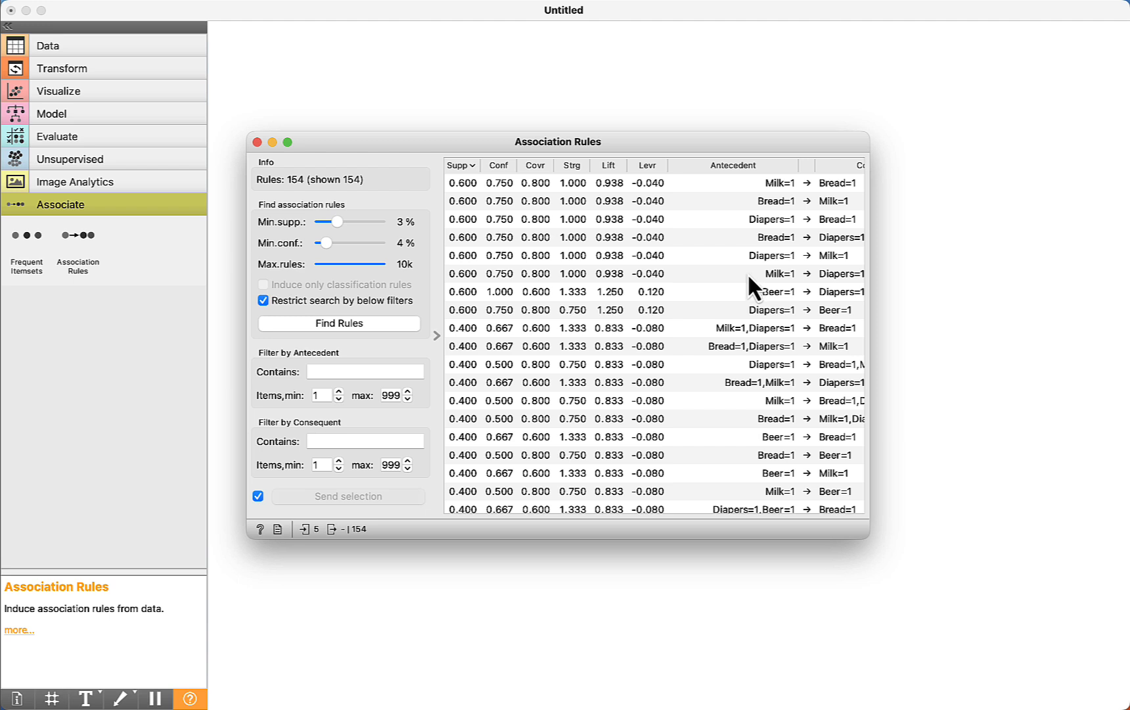
Inspect the Milk → Bread rule and widen the Association Rules window so all rule columns fit.
{"action": "scroll", "coordinate": [746, 274], "scroll_direction": "right", "scroll_amount": 3}
{"action": "scroll", "coordinate": [746, 274], "scroll_direction": "left", "scroll_amount": 3}
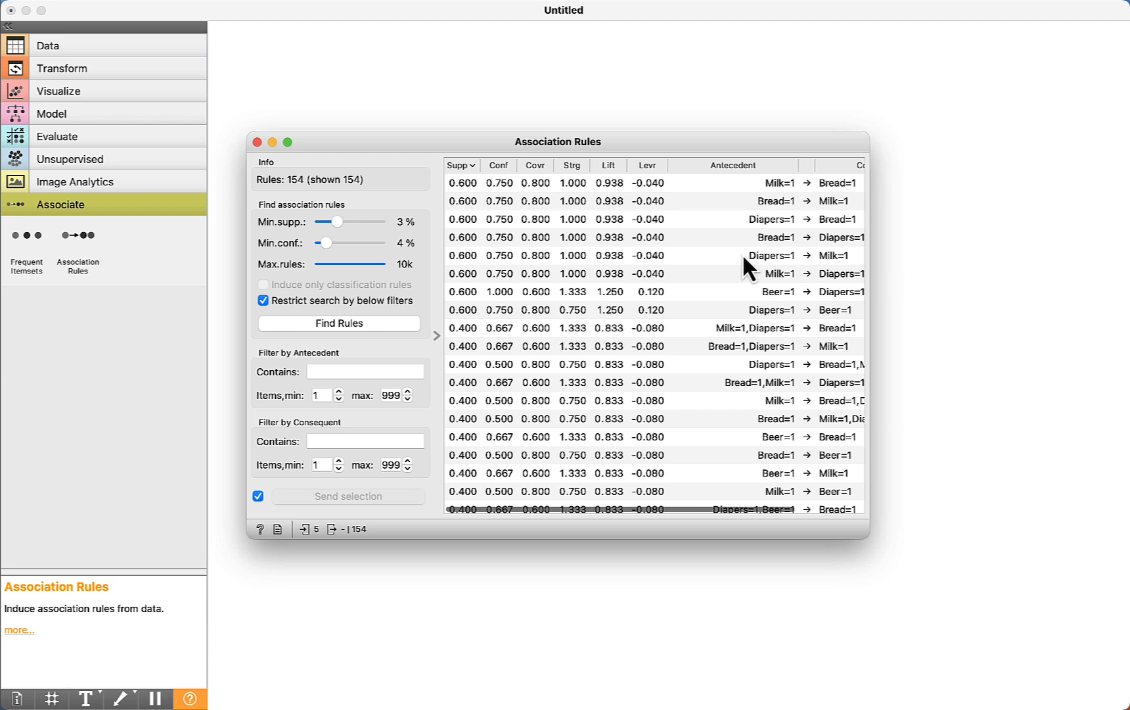
{"action": "scroll", "coordinate": [776, 254], "scroll_direction": "right", "scroll_amount": 3}
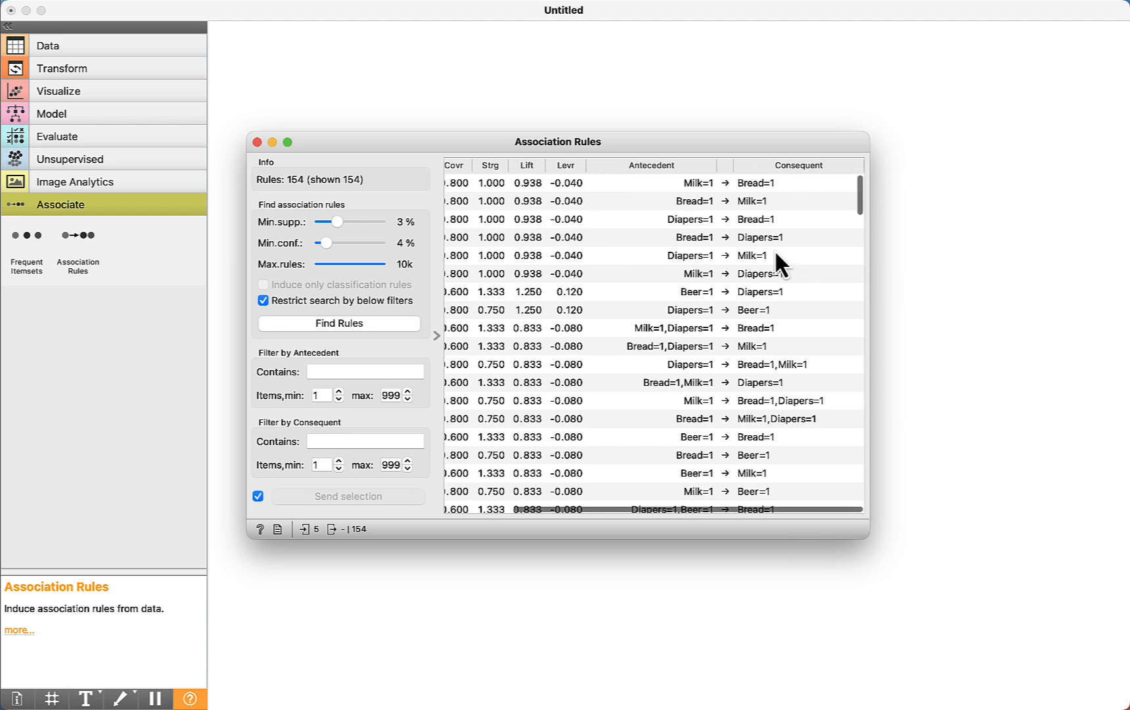
{"action": "left_click", "coordinate": [684, 191]}
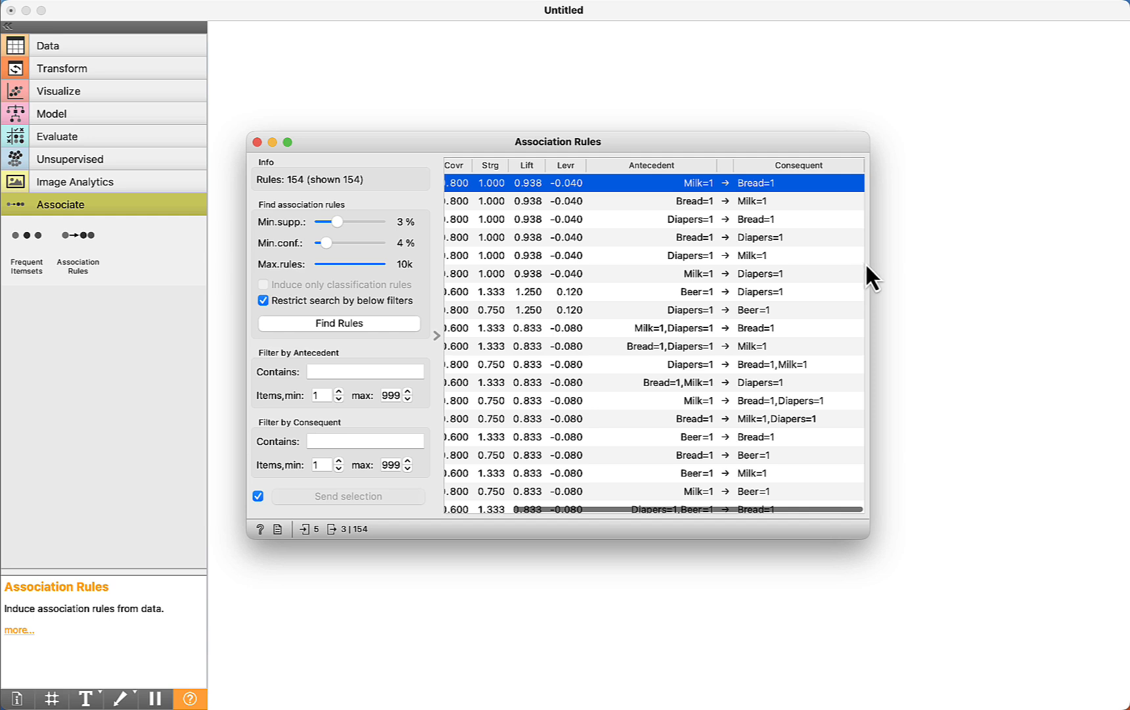
{"action": "left_click_drag", "start_coordinate": [869, 263], "coordinate": [983, 263]}
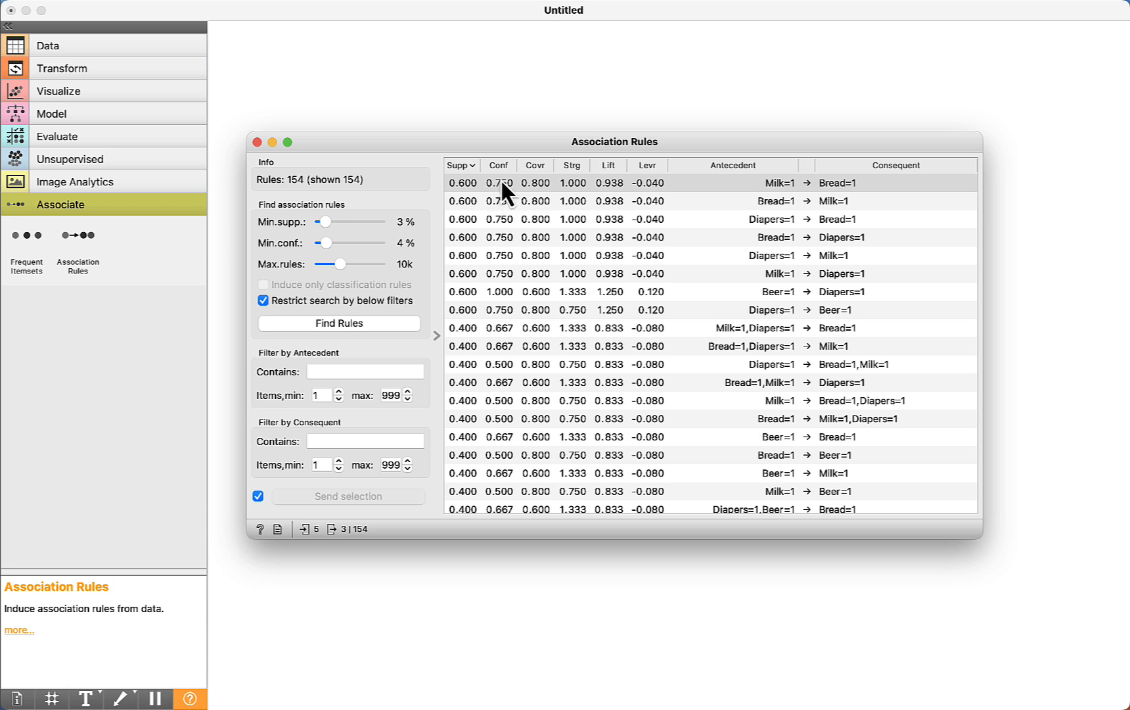
Examine the Bread → Milk, Diapers → Bread and Bread → Diapers rules and the rules further down the list.
{"action": "left_click", "coordinate": [776, 202]}
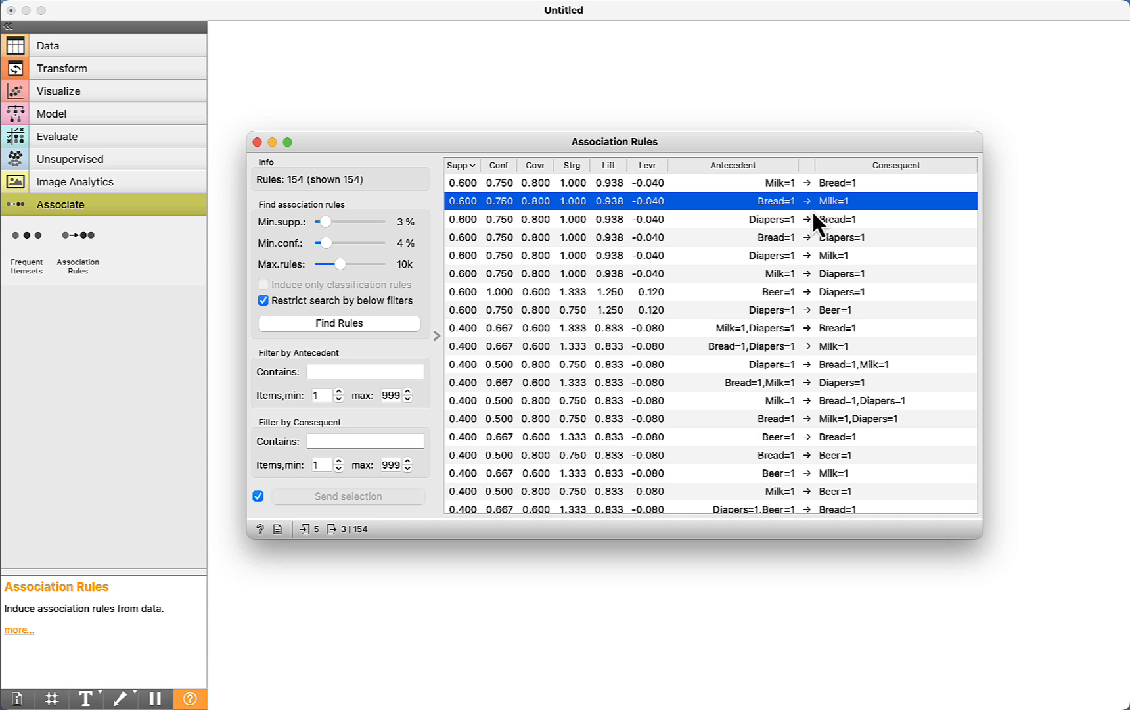
{"action": "left_click", "coordinate": [778, 220]}
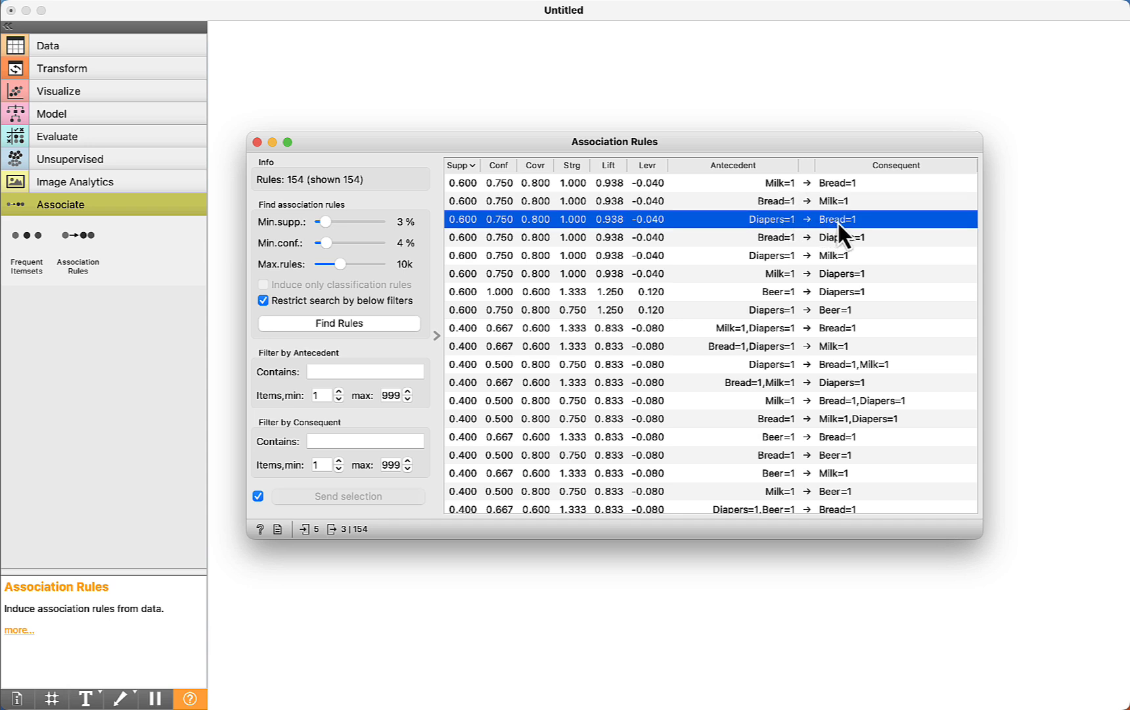
{"action": "left_click", "coordinate": [785, 239]}
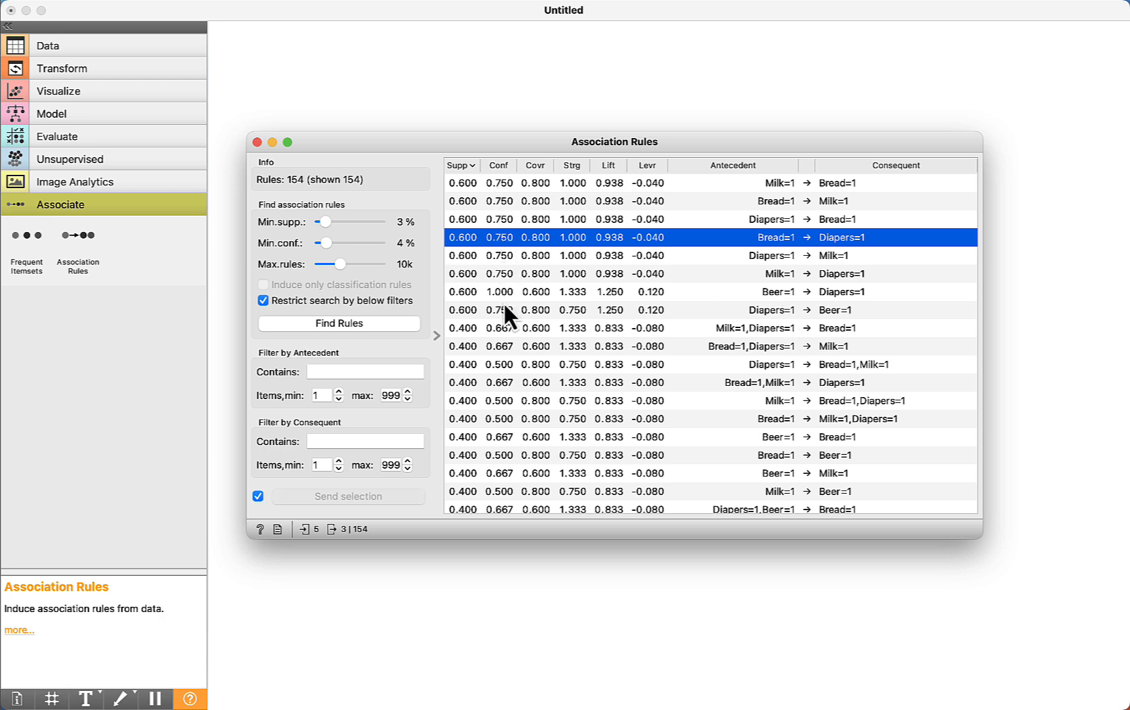
{"action": "scroll", "coordinate": [503, 302], "scroll_direction": "down", "scroll_amount": 10}
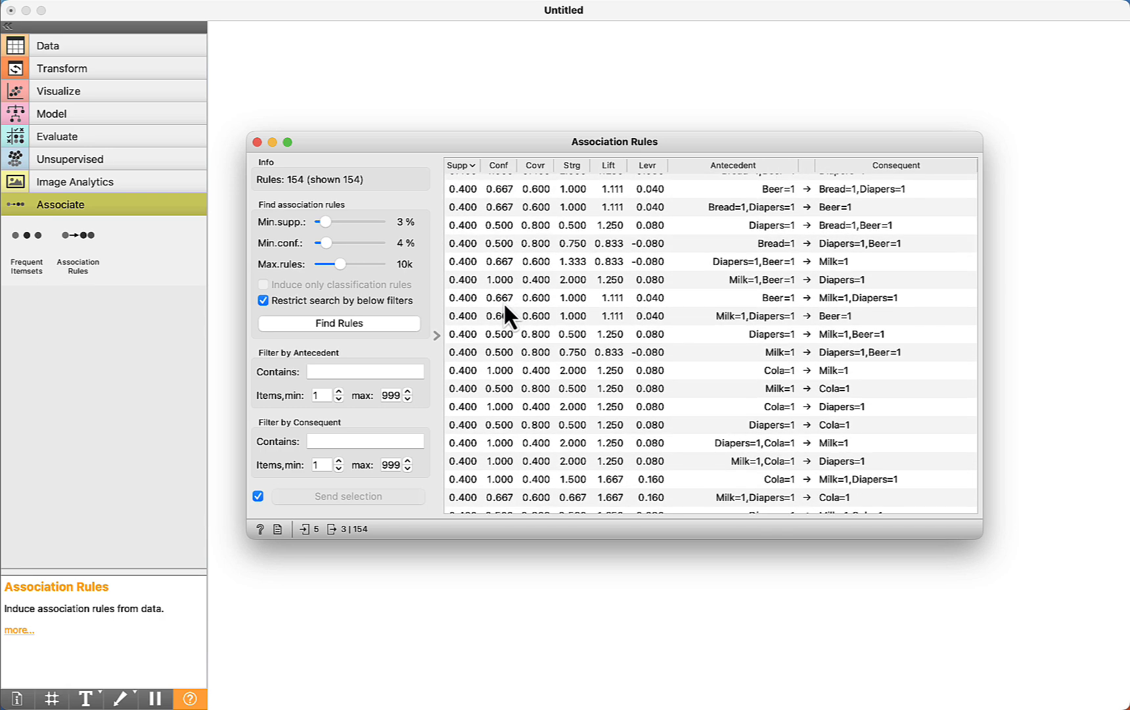
{"action": "scroll", "coordinate": [503, 302], "scroll_direction": "up", "scroll_amount": 10}
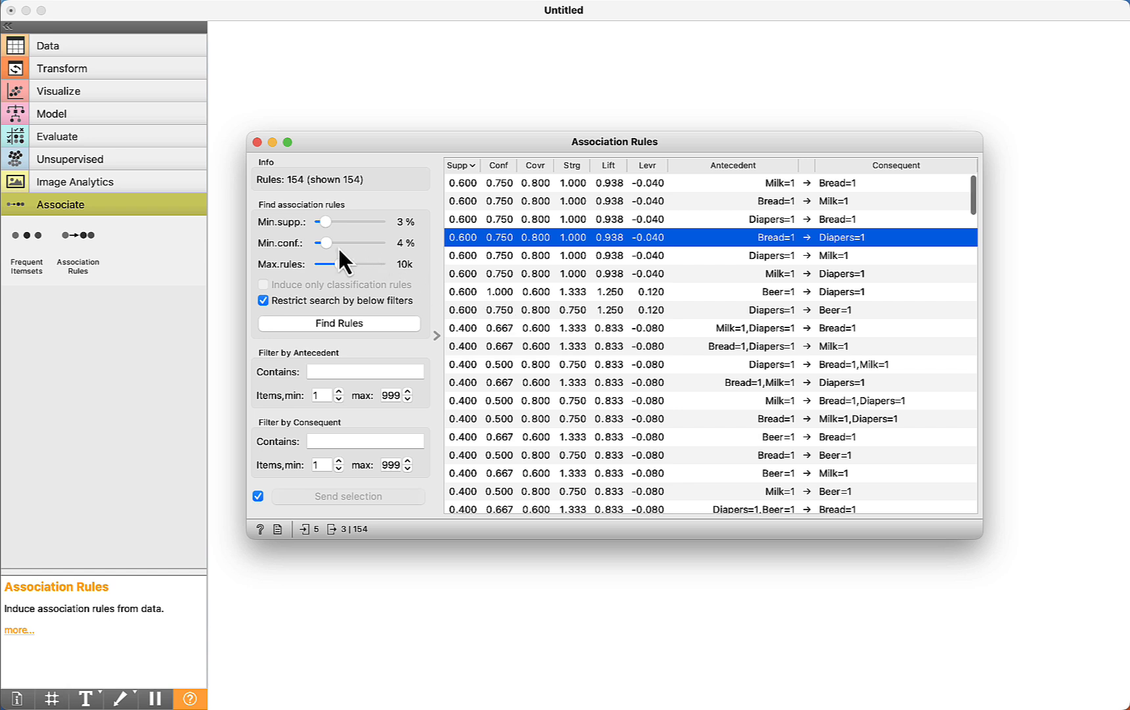
Set the minimal confidence to 85%, find the rules again and look through the new list.
{"action": "left_click_drag", "start_coordinate": [324, 243], "coordinate": [371, 244]}
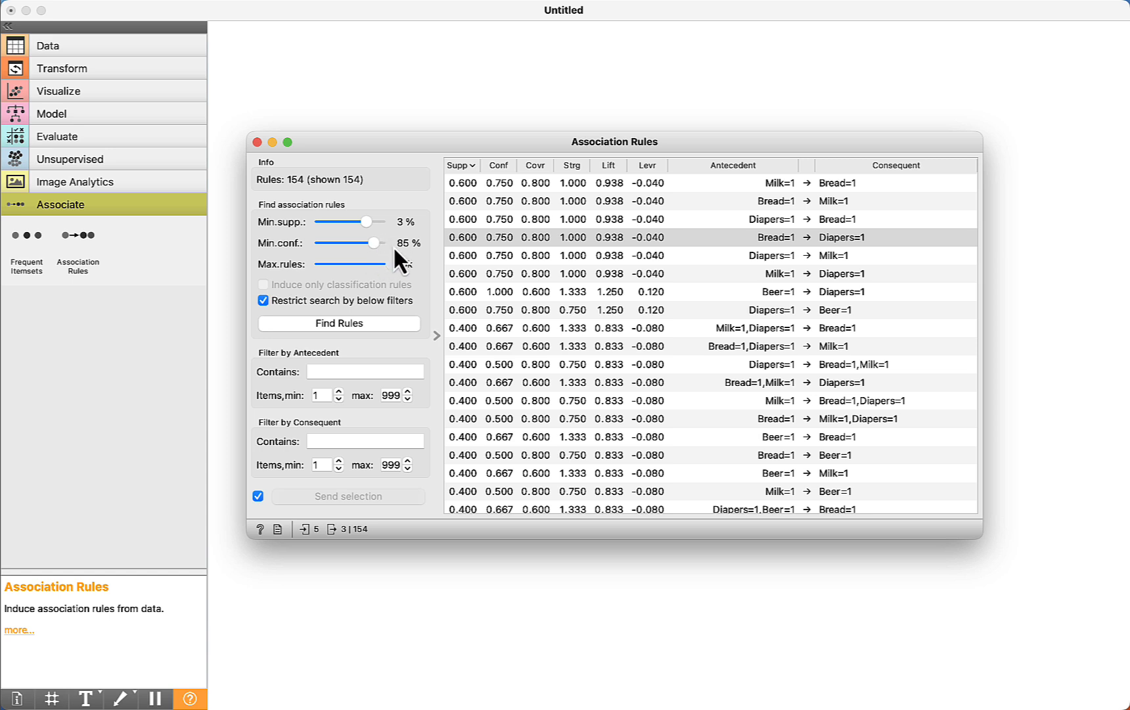
{"action": "left_click", "coordinate": [354, 325]}
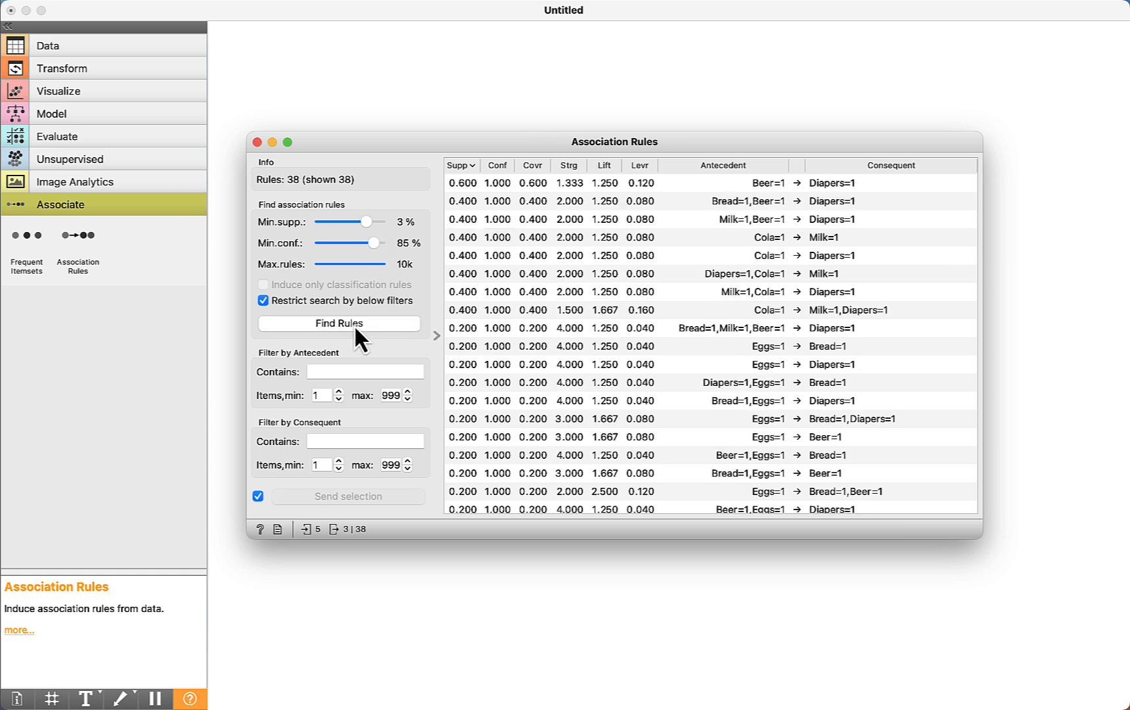
{"action": "scroll", "coordinate": [547, 292], "scroll_direction": "down", "scroll_amount": 10}
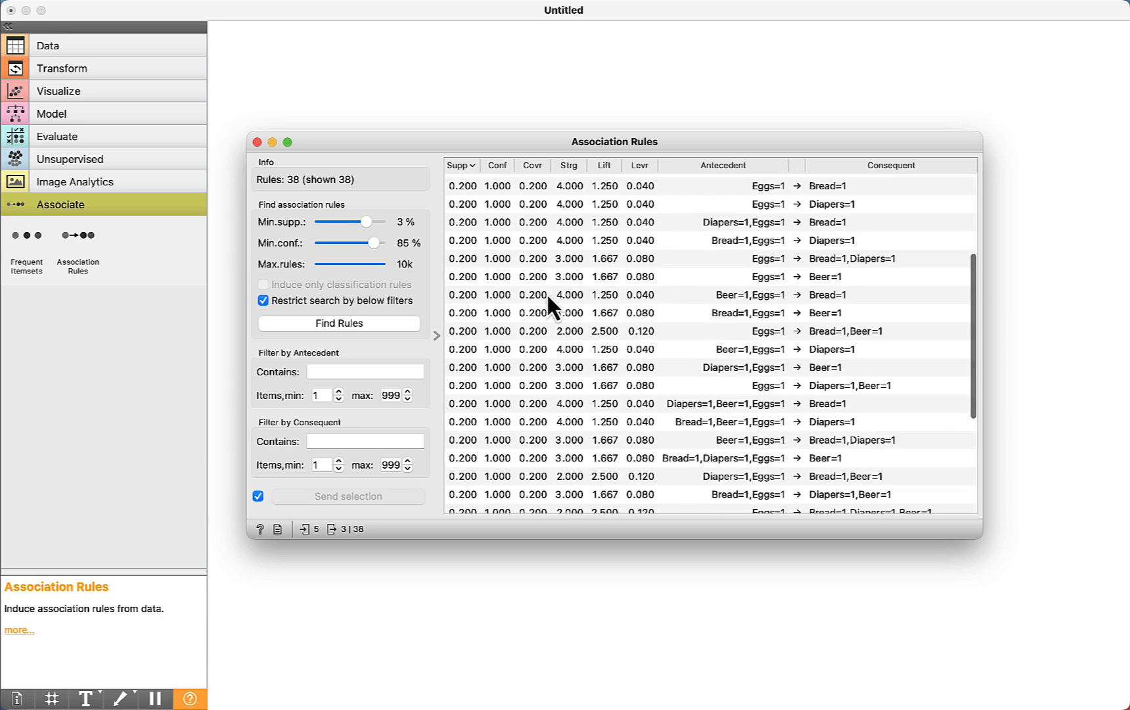
{"action": "scroll", "coordinate": [547, 292], "scroll_direction": "up", "scroll_amount": 10}
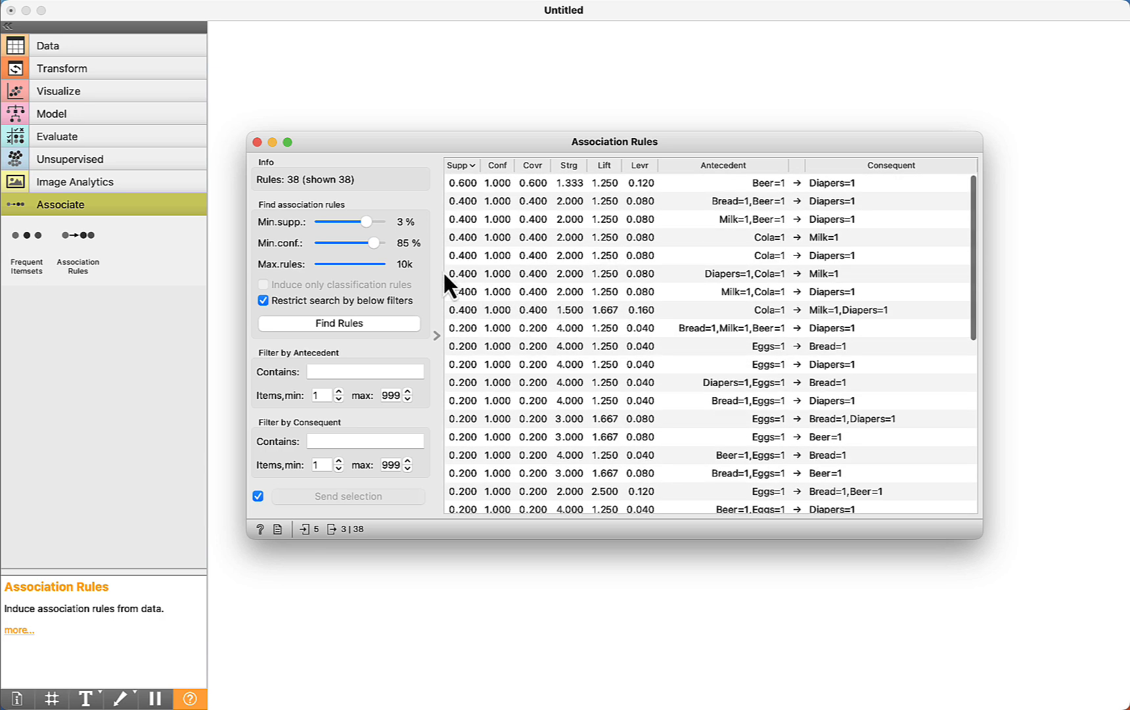
Set the minimal support to 80% and the minimal confidence to 40%, and find the matching rules.
{"action": "left_click_drag", "start_coordinate": [367, 221], "coordinate": [371, 222]}
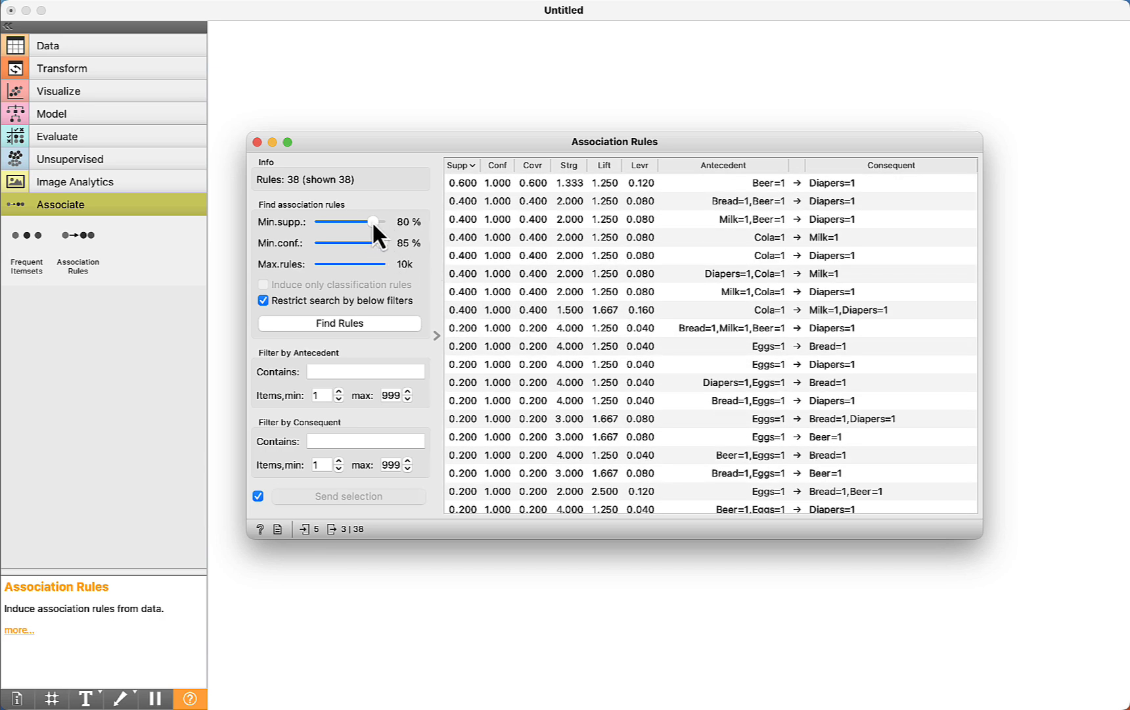
{"action": "left_click", "coordinate": [340, 323]}
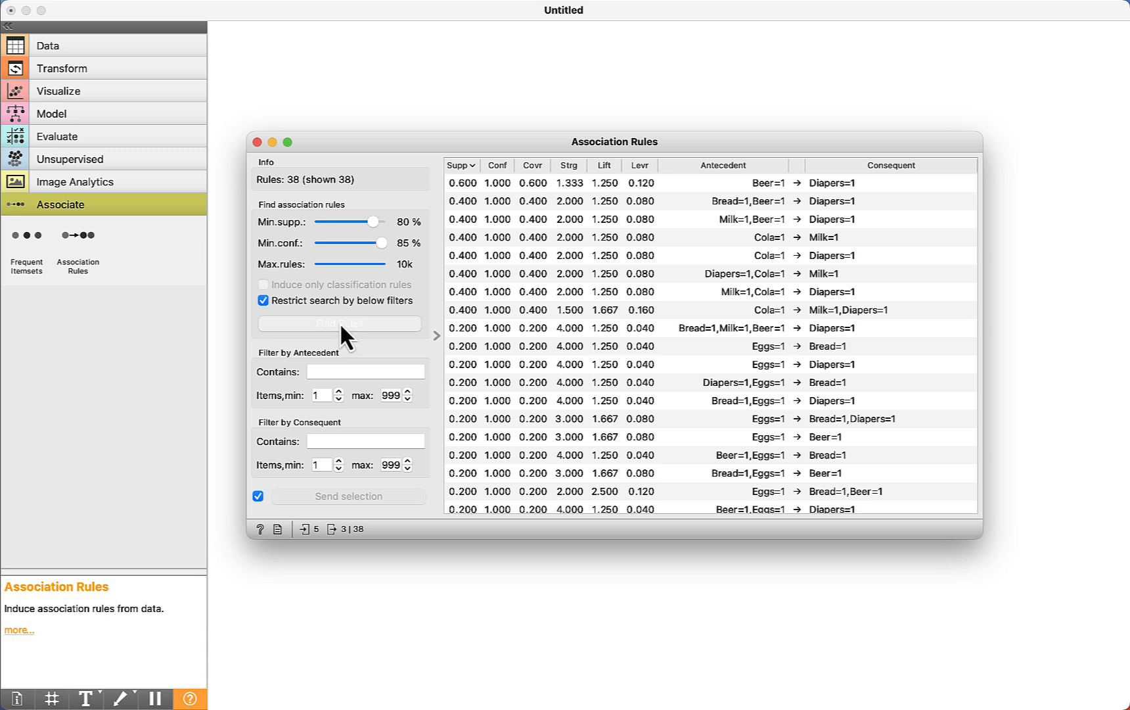
{"action": "left_click_drag", "start_coordinate": [381, 243], "coordinate": [355, 243]}
{"action": "left_click", "coordinate": [350, 321]}
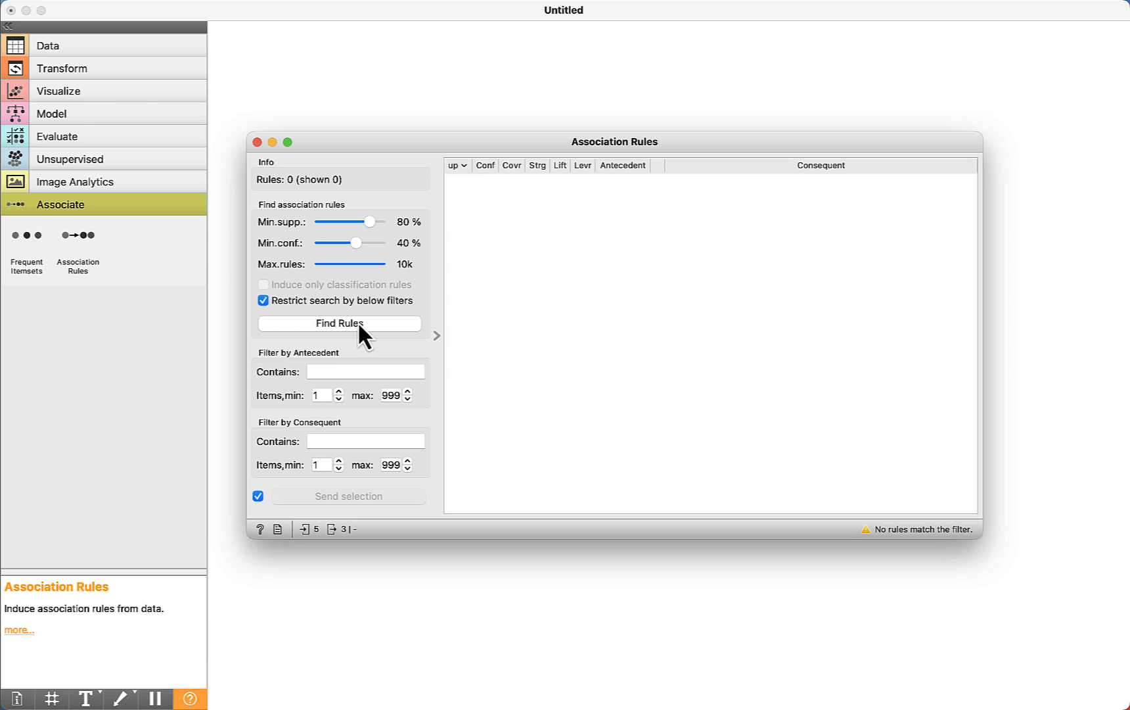
Set the minimal support to 50% and find the rules at 100% minimal confidence and again at 20%.
{"action": "mouse_move", "coordinate": [361, 249]}
{"action": "left_mouse_down"}
{"action": "mouse_move", "coordinate": [326, 249]}
{"action": "mouse_move", "coordinate": [364, 224]}
{"action": "mouse_move", "coordinate": [345, 223]}
{"action": "mouse_move", "coordinate": [362, 224]}
{"action": "mouse_move", "coordinate": [337, 245]}
{"action": "mouse_move", "coordinate": [376, 248]}
{"action": "left_mouse_up"}
{"action": "left_click", "coordinate": [347, 327]}
{"action": "left_click", "coordinate": [358, 325]}
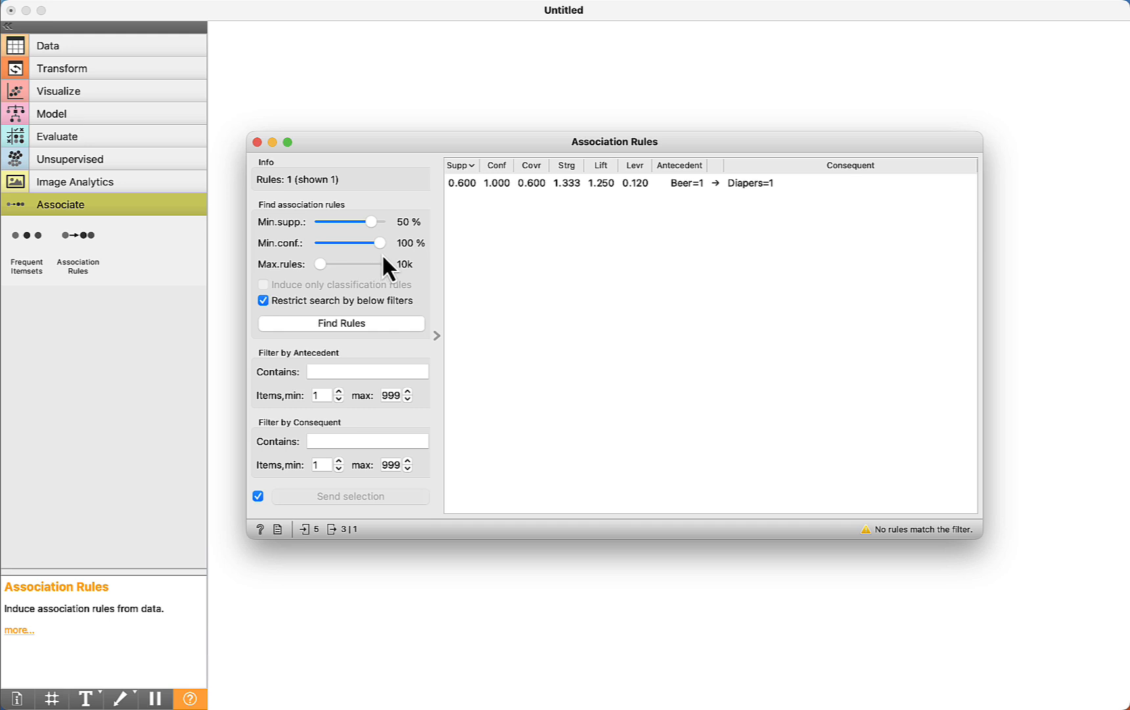
{"action": "left_click_drag", "start_coordinate": [379, 243], "coordinate": [348, 243]}
{"action": "left_click", "coordinate": [347, 323]}
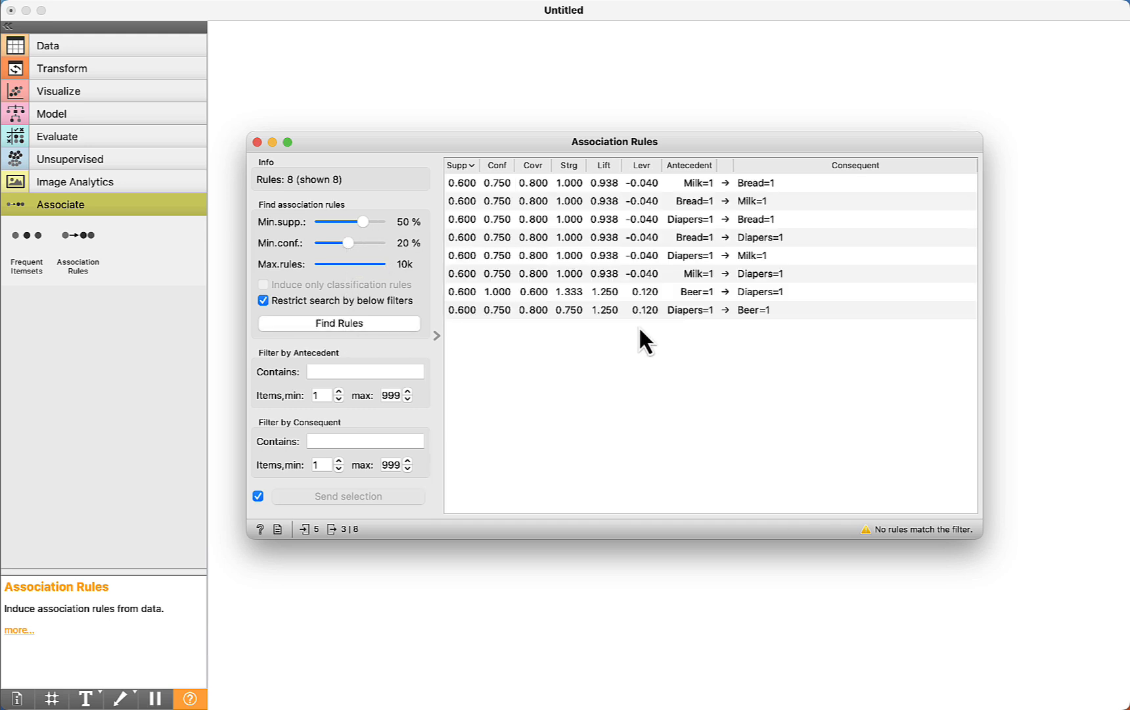